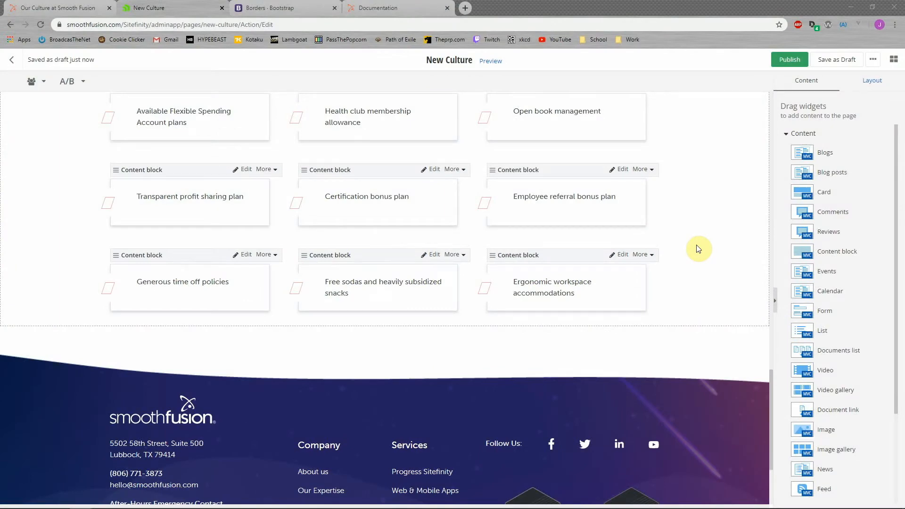
- Examine the Culture Team section below the benefit cards on the live Our Culture page
{"action": "left_click", "coordinate": [61, 8]}
{"action": "scroll", "coordinate": [422, 209], "scroll_direction": "up", "scroll_amount": 2}
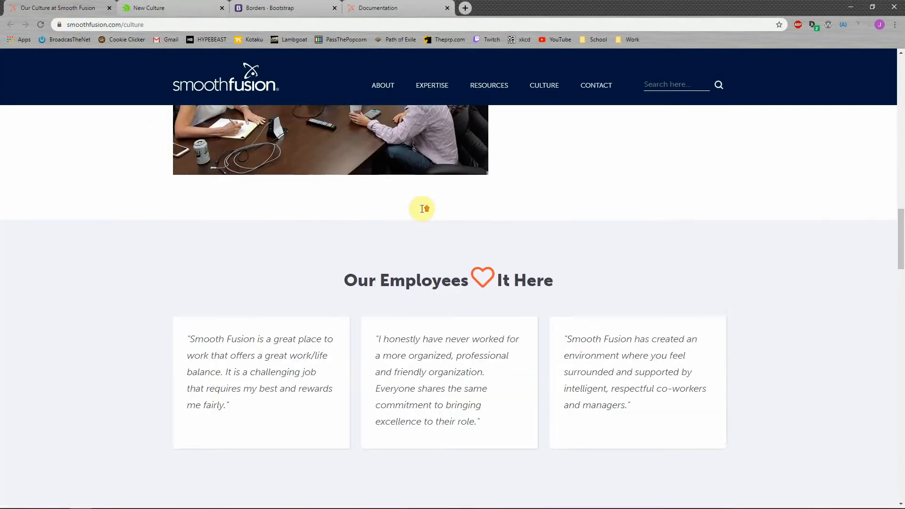
{"action": "scroll", "coordinate": [423, 208], "scroll_direction": "up", "scroll_amount": 7}
{"action": "scroll", "coordinate": [422, 208], "scroll_direction": "down", "scroll_amount": 2}
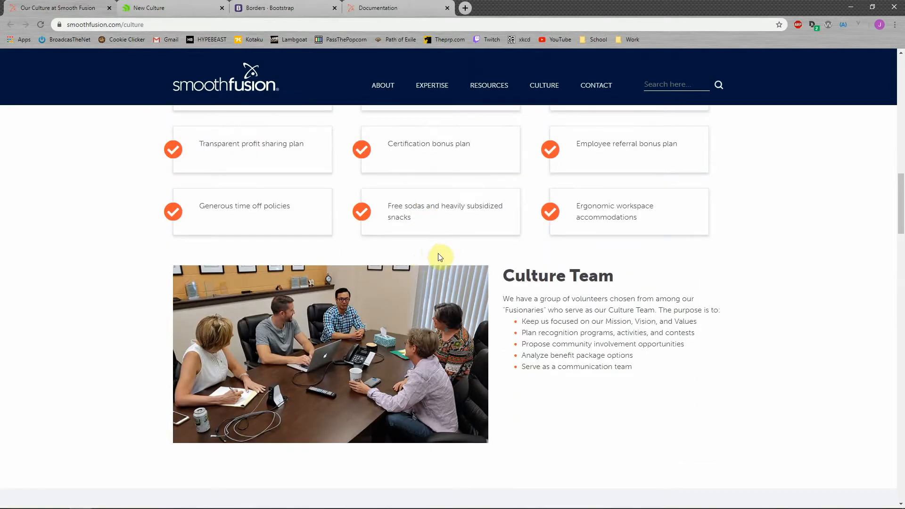
{"action": "scroll", "coordinate": [440, 257], "scroll_direction": "down", "scroll_amount": 3}
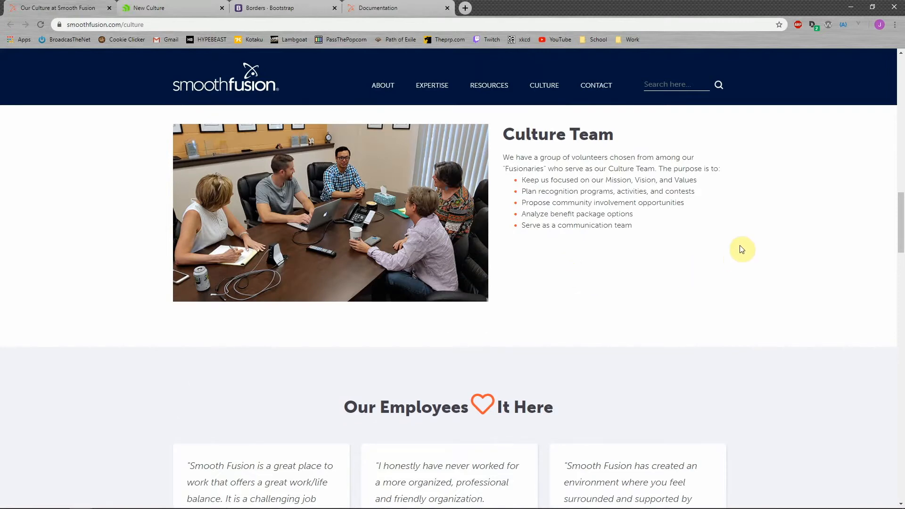
{"action": "scroll", "coordinate": [698, 287], "scroll_direction": "down", "scroll_amount": 1}
{"action": "scroll", "coordinate": [712, 302], "scroll_direction": "up", "scroll_amount": 1}
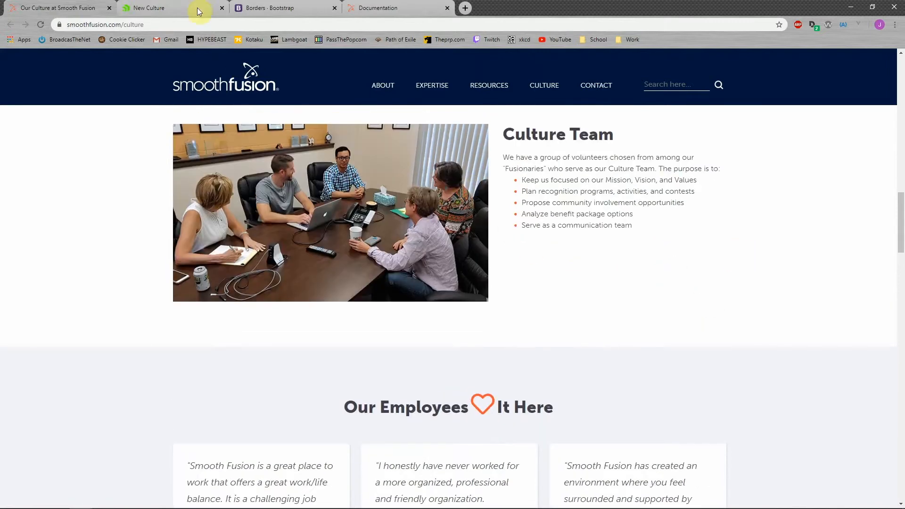
- Add a grid-7+5 layout below the last row of benefit cards on the New Culture page
{"action": "left_click", "coordinate": [166, 8]}
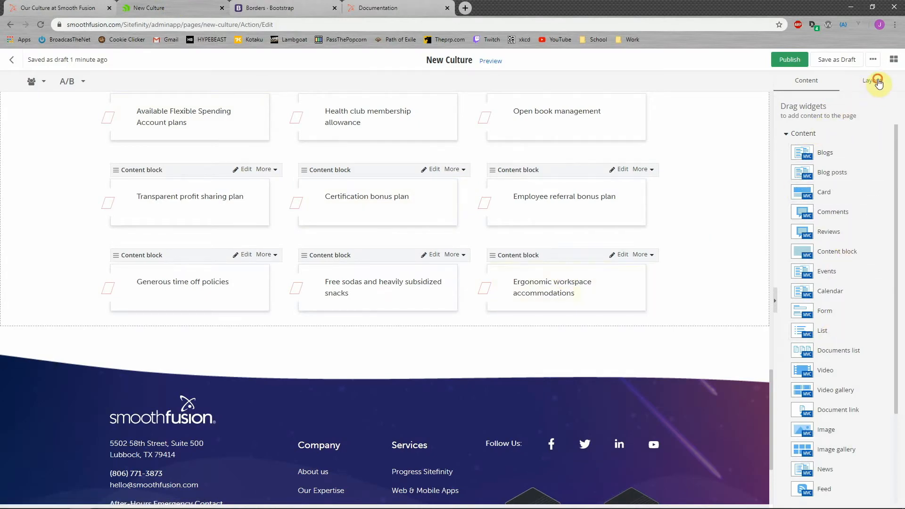
{"action": "left_click", "coordinate": [878, 81]}
{"action": "left_click", "coordinate": [71, 8]}
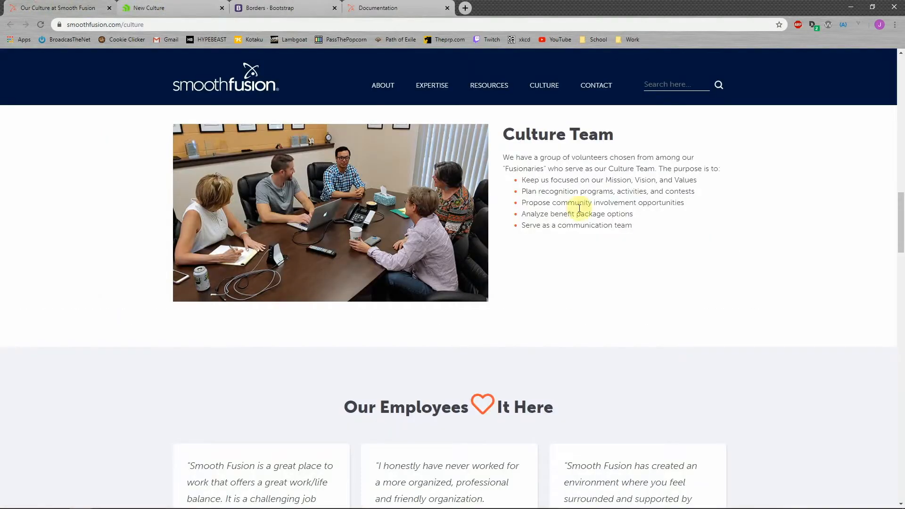
{"action": "scroll", "coordinate": [579, 208], "scroll_direction": "up", "scroll_amount": 1}
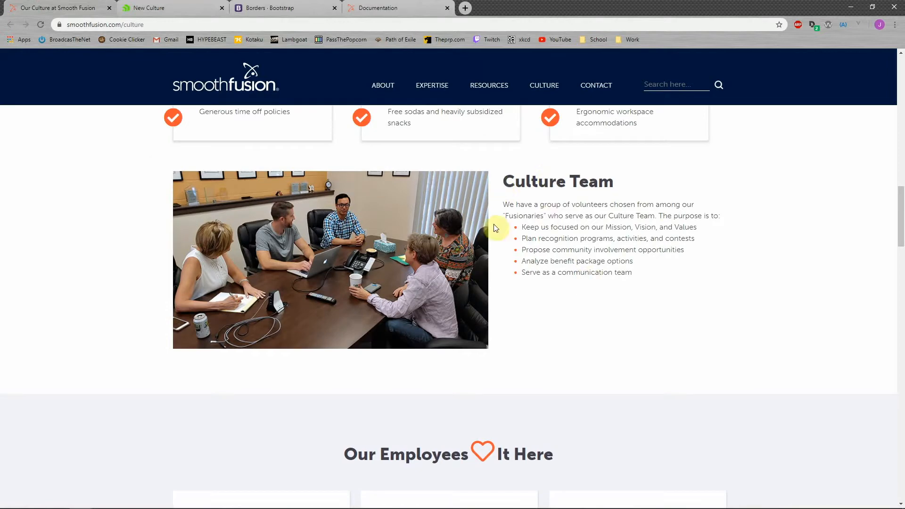
{"action": "left_click", "coordinate": [160, 8]}
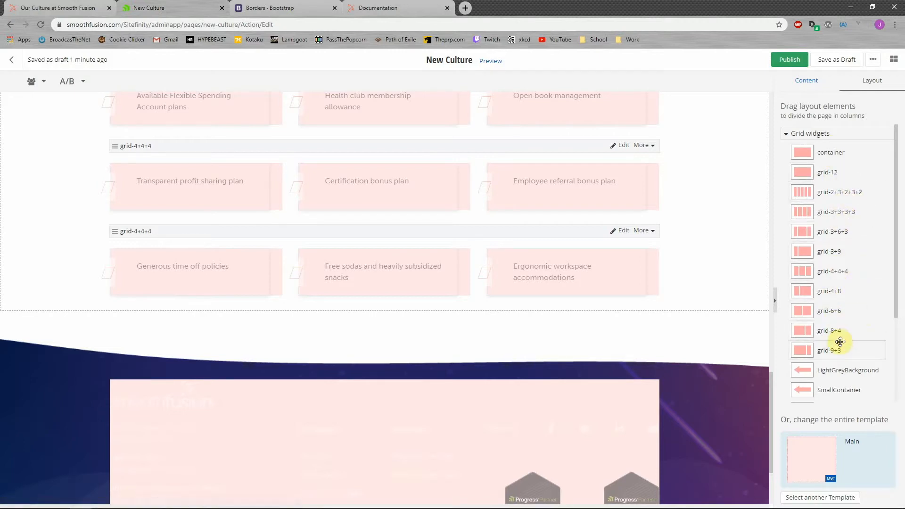
{"action": "scroll", "coordinate": [849, 215], "scroll_direction": "down", "scroll_amount": 3}
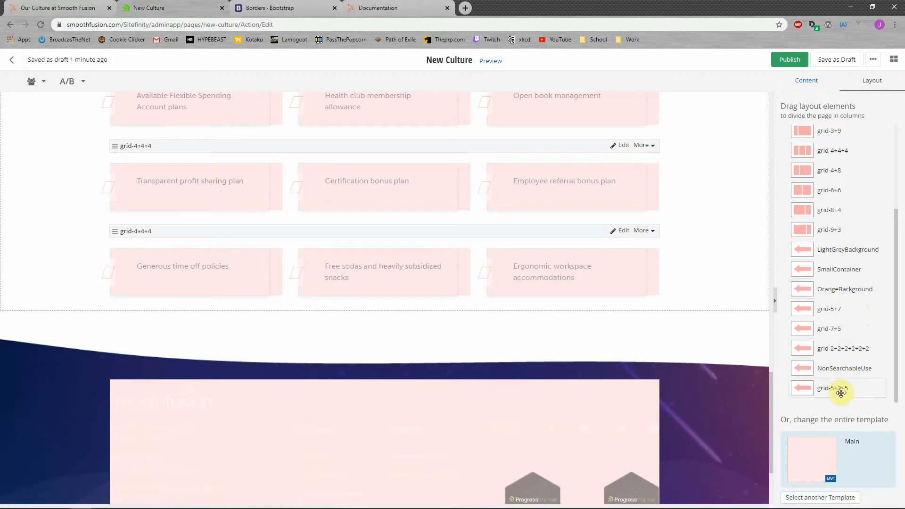
{"action": "left_click_drag", "start_coordinate": [853, 328], "coordinate": [475, 353]}
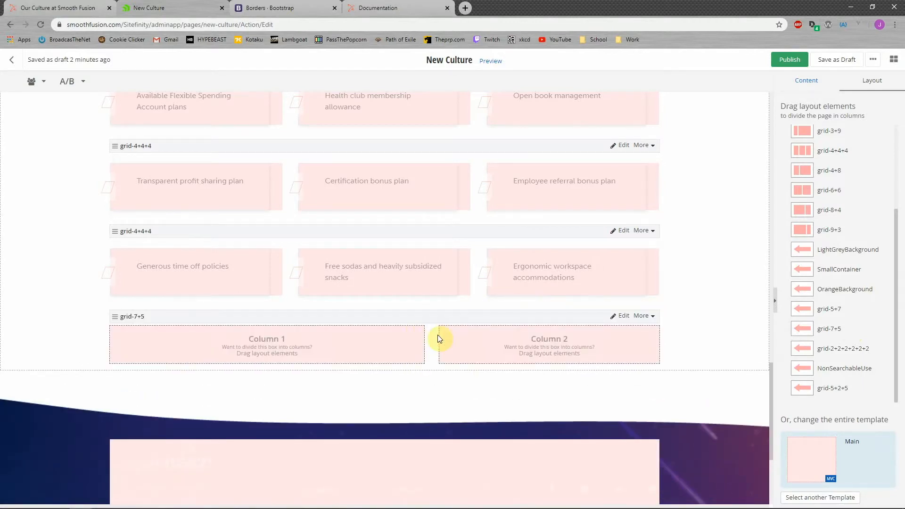
- Place an Image widget in Column 1 and a Content block widget in Column 2 of the new grid
{"action": "left_click", "coordinate": [807, 81]}
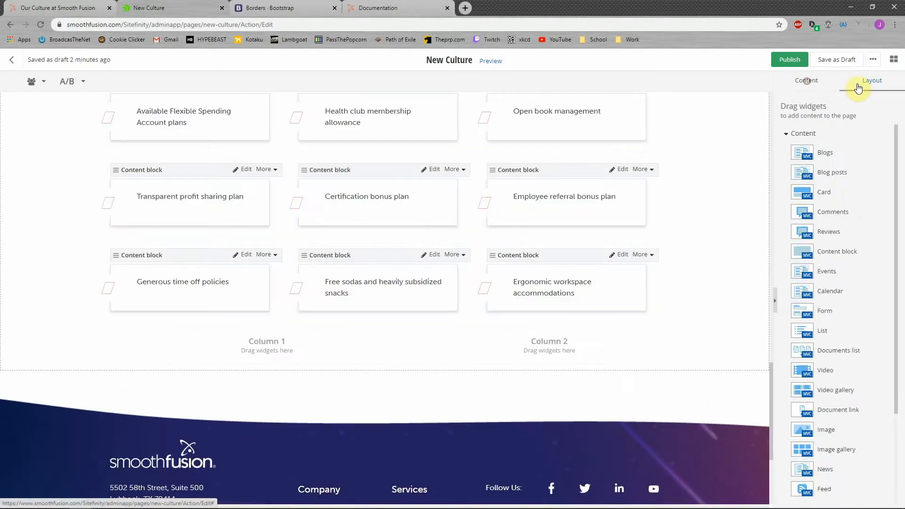
{"action": "left_click_drag", "start_coordinate": [823, 430], "coordinate": [287, 348]}
{"action": "left_click_drag", "start_coordinate": [877, 257], "coordinate": [536, 345]}
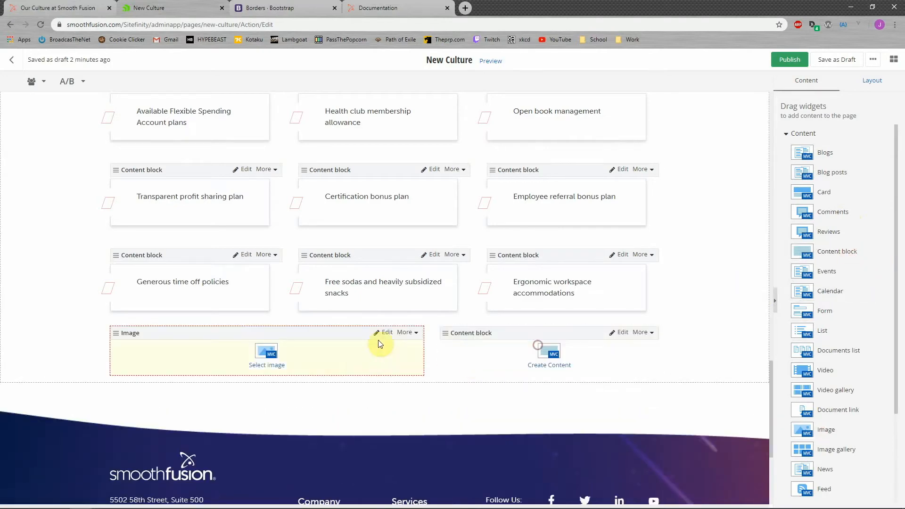
- Insert the culture_team photo from the Culture Page library into the Image widget, with the alternative text "Meeting Room"
{"action": "left_click", "coordinate": [272, 365]}
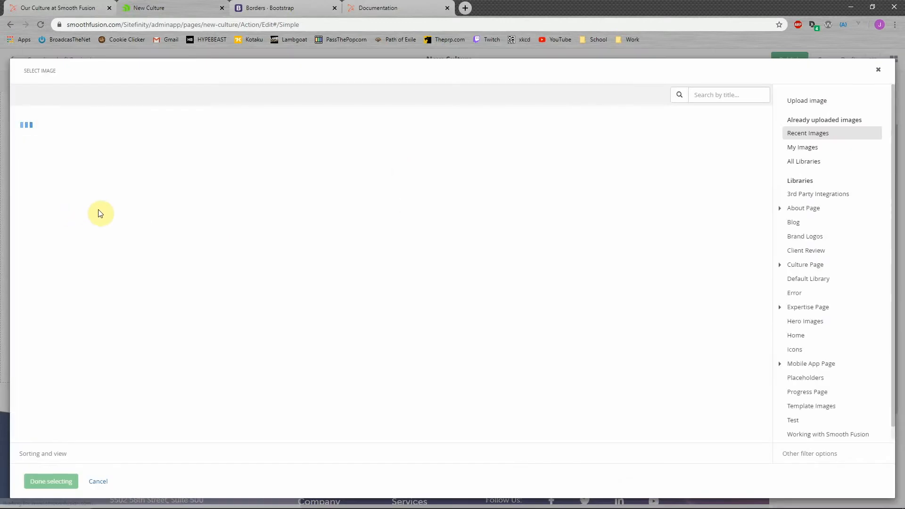
{"action": "left_click", "coordinate": [811, 267]}
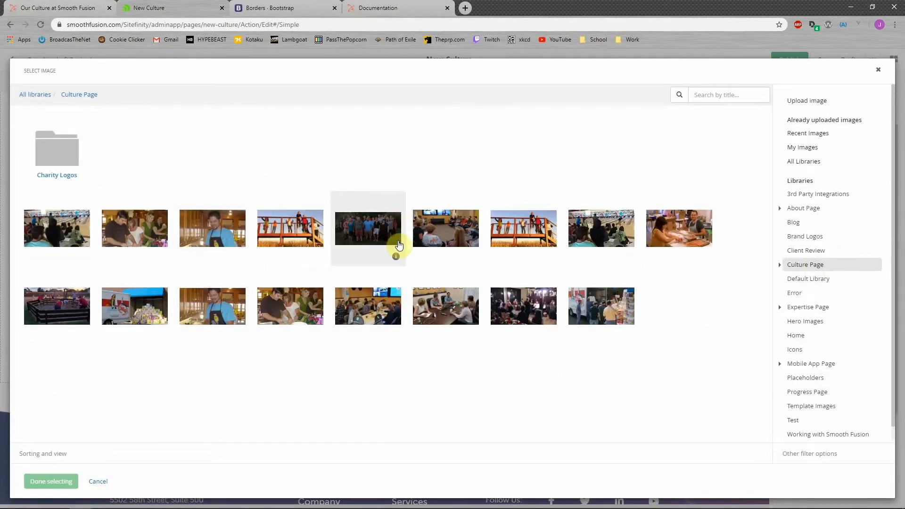
{"action": "left_click", "coordinate": [449, 307]}
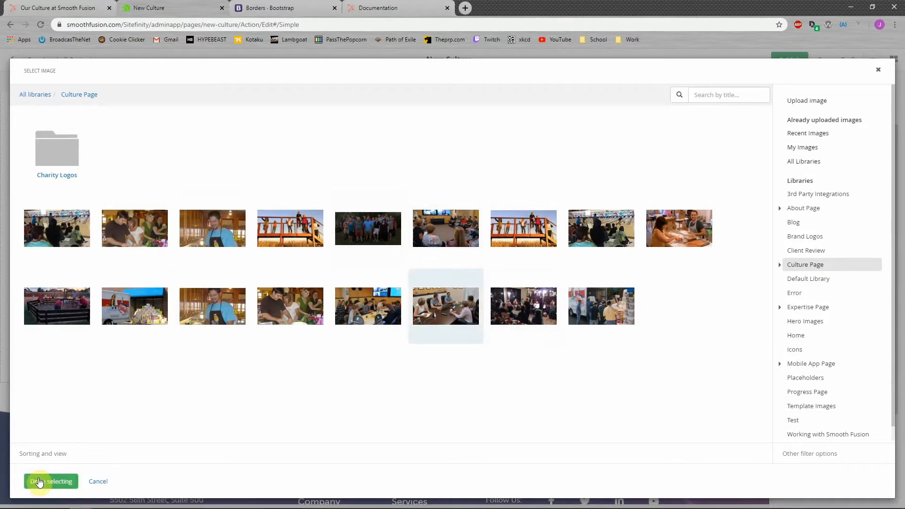
{"action": "left_click", "coordinate": [33, 481]}
{"action": "left_click_drag", "start_coordinate": [373, 238], "coordinate": [288, 236]}
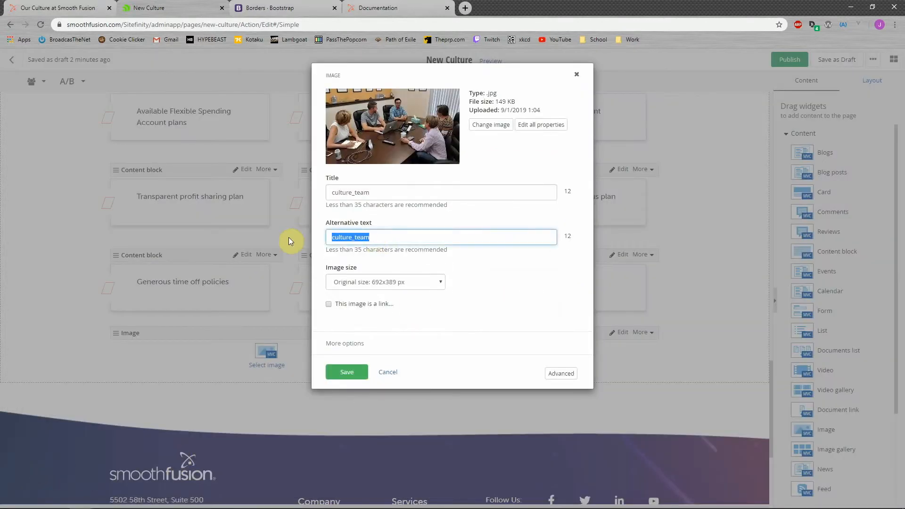
{"action": "type", "text": "Meeting Room"}
{"action": "left_click", "coordinate": [359, 377]}
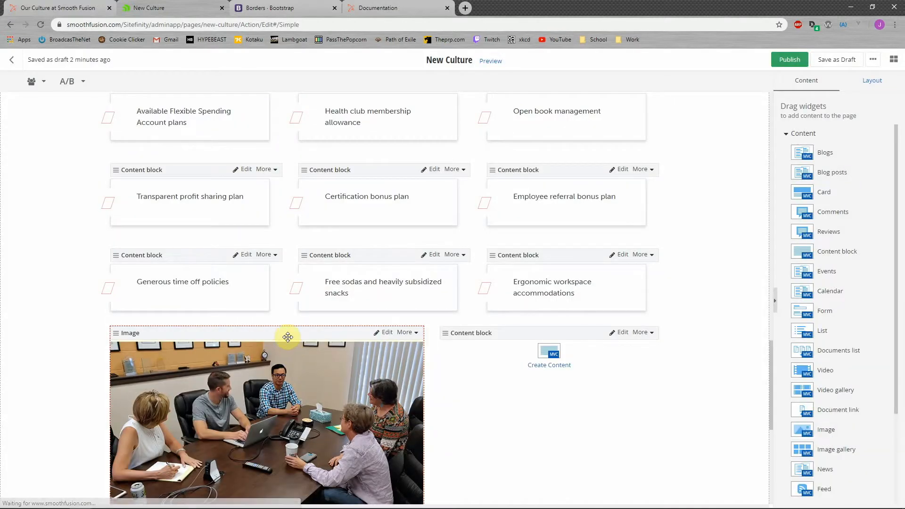
- Copy the Culture Team heading, paragraph and bullet list from the live culture page into the empty content block and save it
{"action": "scroll", "coordinate": [307, 326], "scroll_direction": "down", "scroll_amount": 2}
{"action": "left_click", "coordinate": [563, 272]}
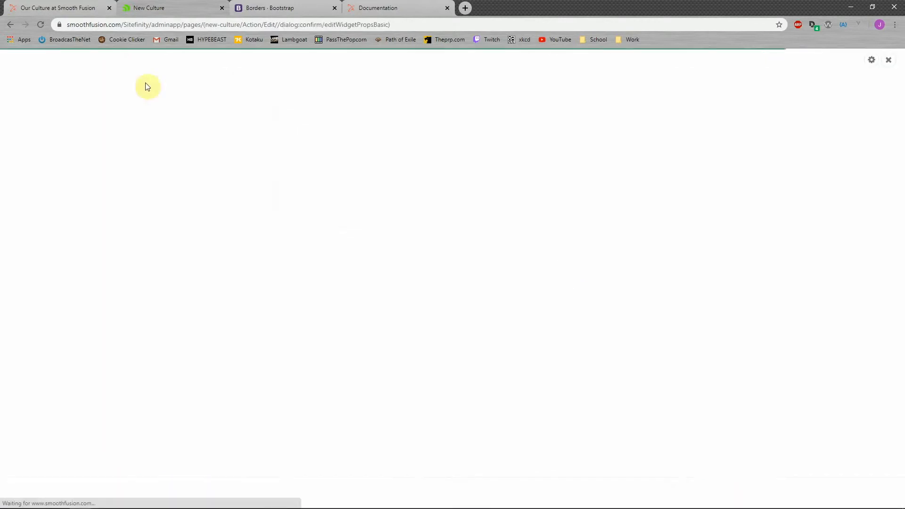
{"action": "left_click", "coordinate": [66, 8]}
{"action": "left_click_drag", "start_coordinate": [644, 273], "coordinate": [496, 191]}
{"action": "key", "text": "ctrl+c"}
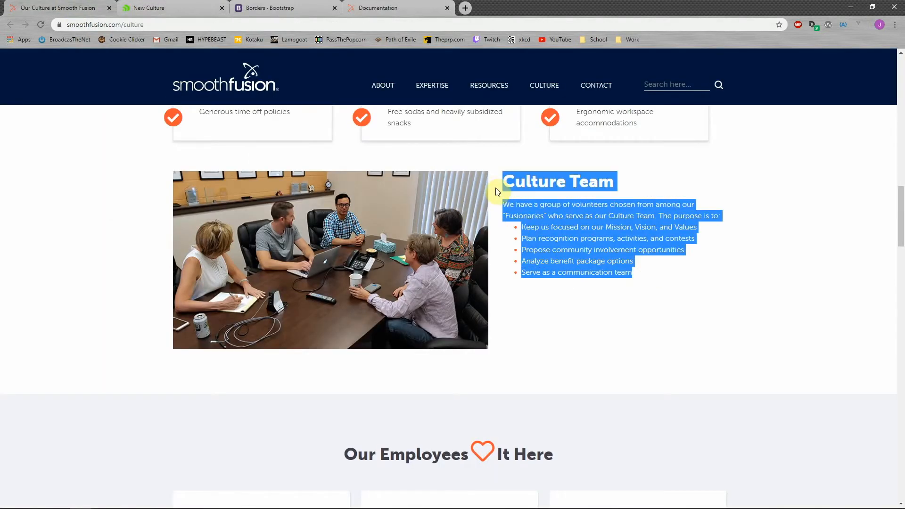
{"action": "left_click", "coordinate": [174, 8]}
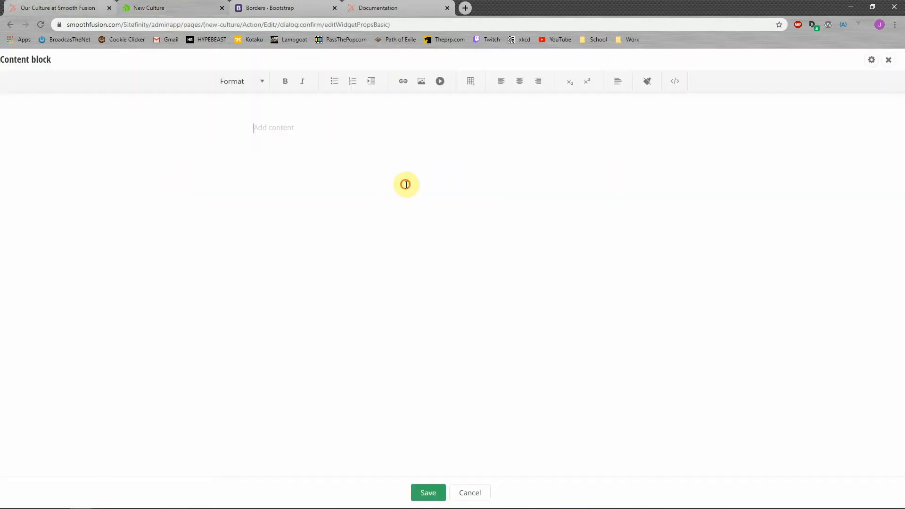
{"action": "key", "text": "ctrl+v"}
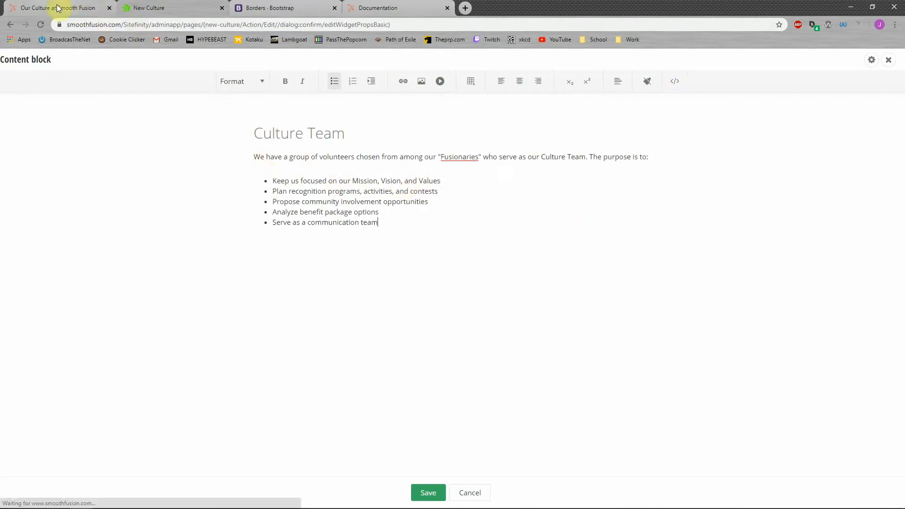
{"action": "left_click", "coordinate": [429, 492]}
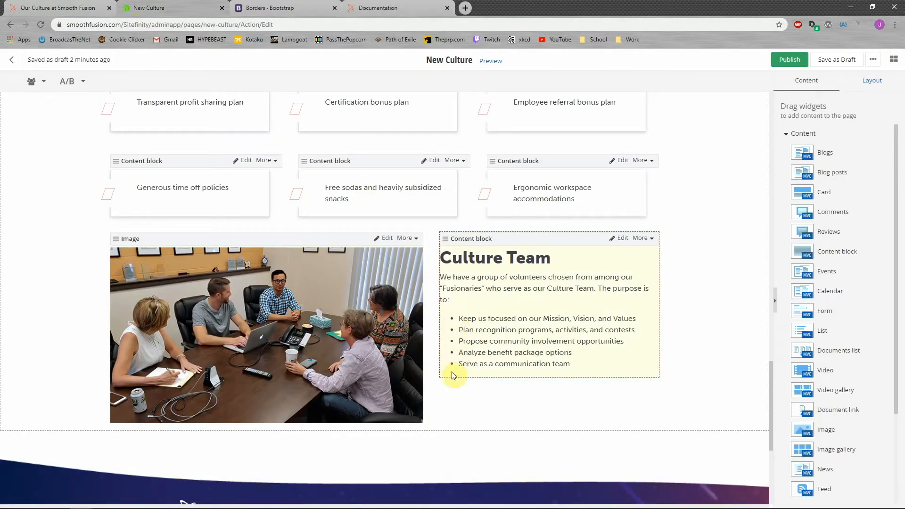
- Compare the Culture Team bullet styling on the live page with the new content block
{"action": "left_click", "coordinate": [71, 8]}
{"action": "left_click", "coordinate": [559, 266]}
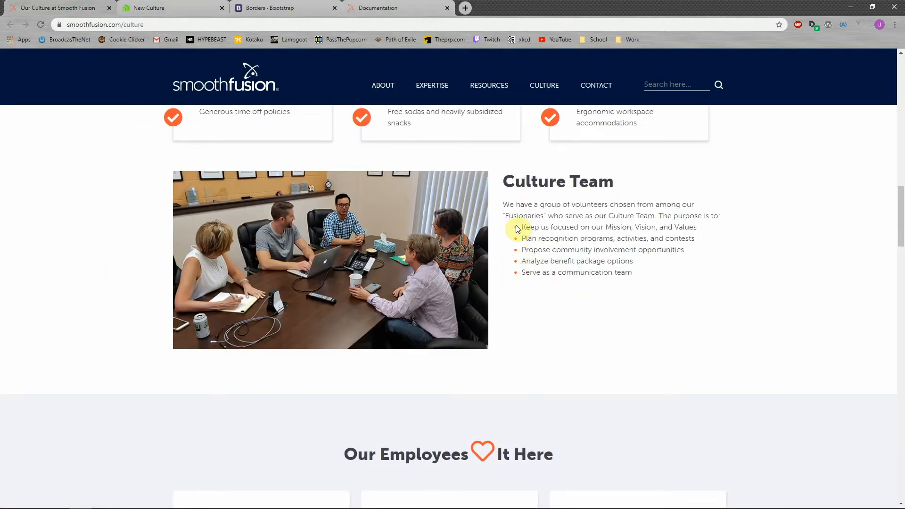
{"action": "left_click", "coordinate": [202, 9]}
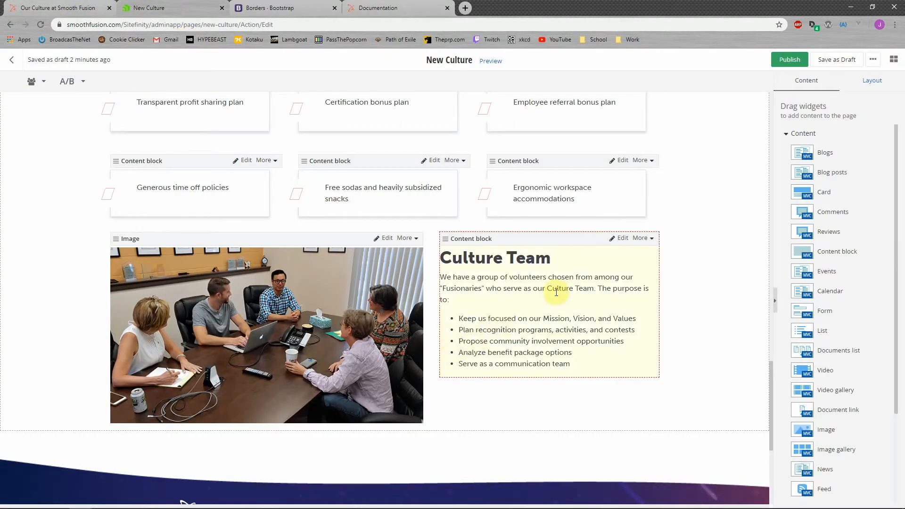
- Open the Culture Team content block for editing and look up the orange-dots list class in the site's Documentation page
{"action": "left_click", "coordinate": [619, 238]}
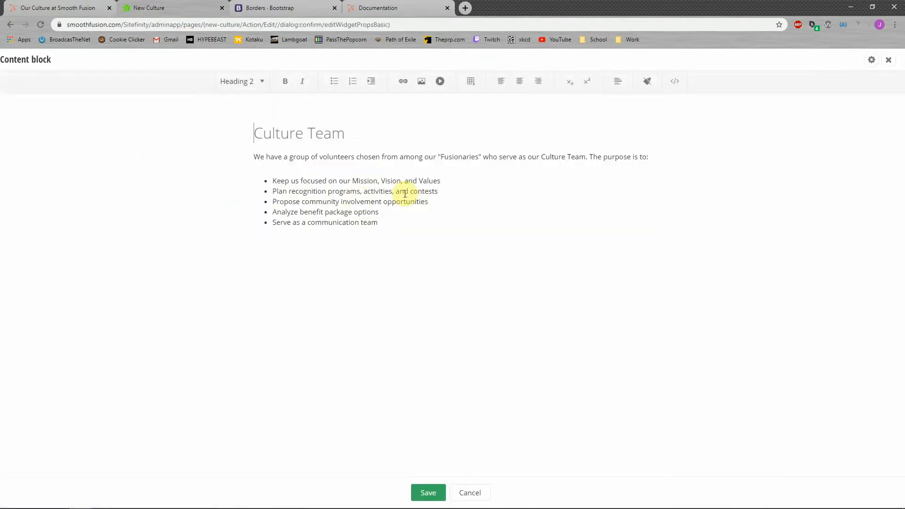
{"action": "left_click", "coordinate": [386, 6]}
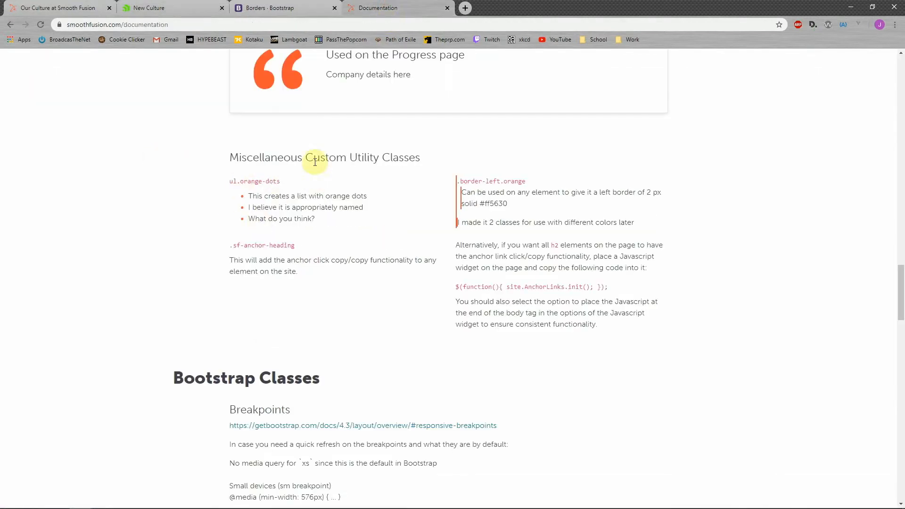
{"action": "left_click_drag", "start_coordinate": [230, 158], "coordinate": [420, 157]}
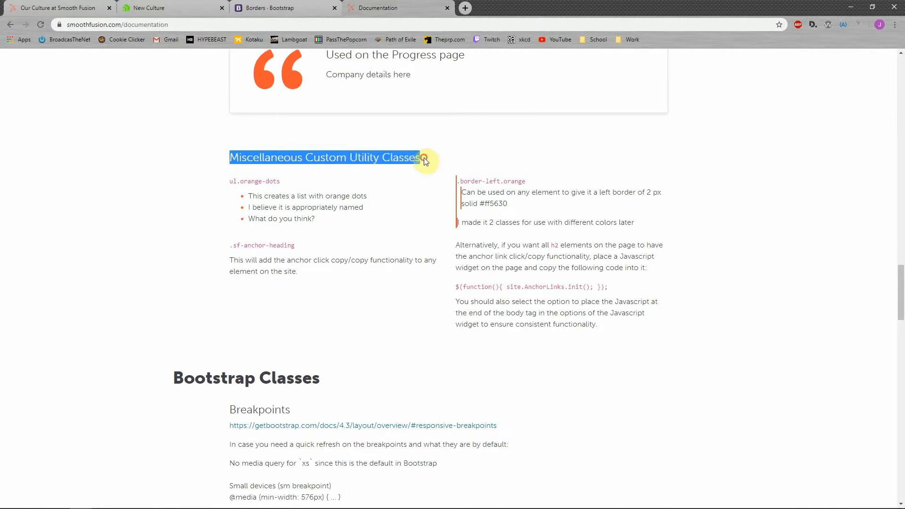
{"action": "left_click", "coordinate": [385, 173]}
{"action": "left_click_drag", "start_coordinate": [241, 180], "coordinate": [280, 181]}
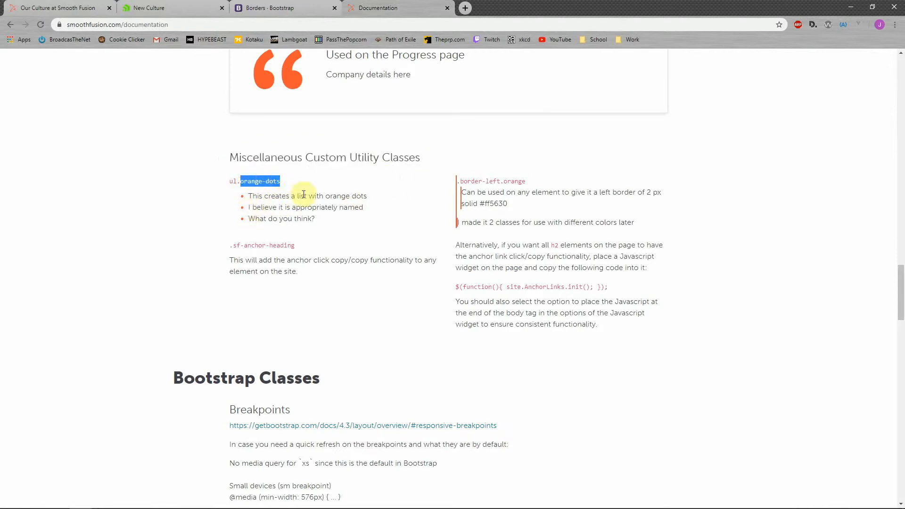
{"action": "left_click", "coordinate": [321, 195]}
{"action": "left_click_drag", "start_coordinate": [248, 194], "coordinate": [313, 218]}
{"action": "left_click", "coordinate": [326, 219]}
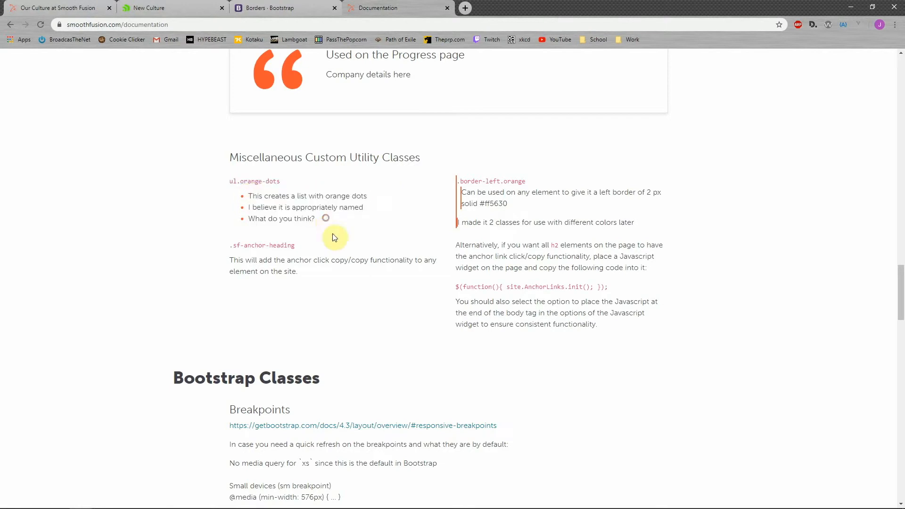
- Add class="orange-dots" to the unordered list tag in the Culture Team content block's HTML code
{"action": "left_click", "coordinate": [132, 8]}
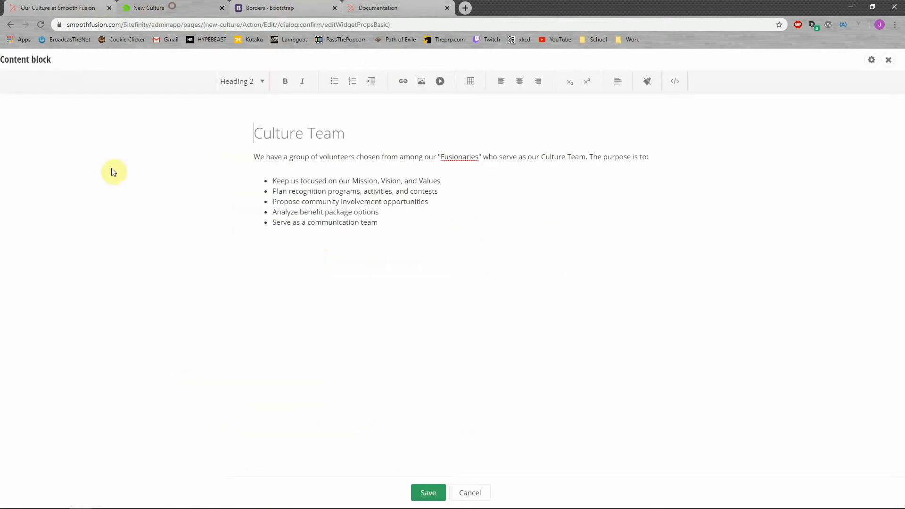
{"action": "left_click", "coordinate": [677, 85]}
{"action": "left_click", "coordinate": [34, 97]}
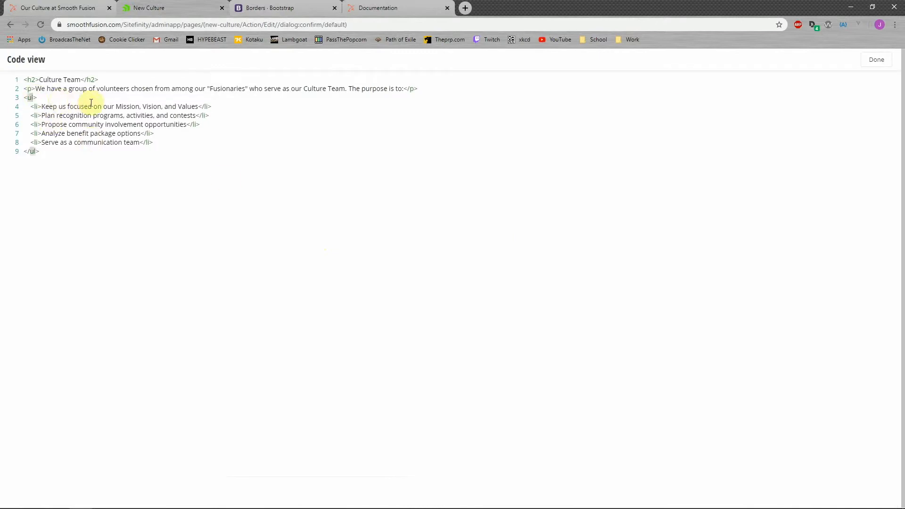
{"action": "type", "text": "class=\"\""}
{"action": "key", "text": "Left"}
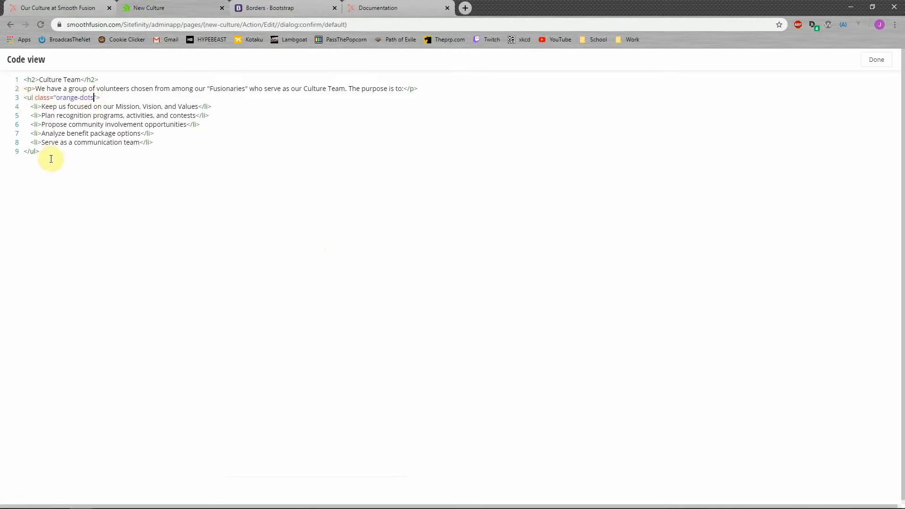
{"action": "left_click", "coordinate": [29, 100]}
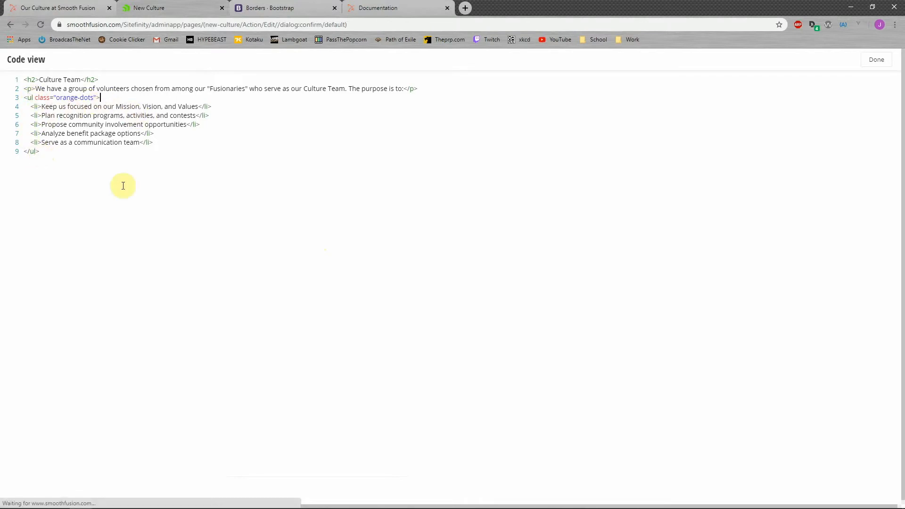
- Check the Culture Team intro paragraph and its spacing above the bullet list on the live page
{"action": "left_click", "coordinate": [81, 8]}
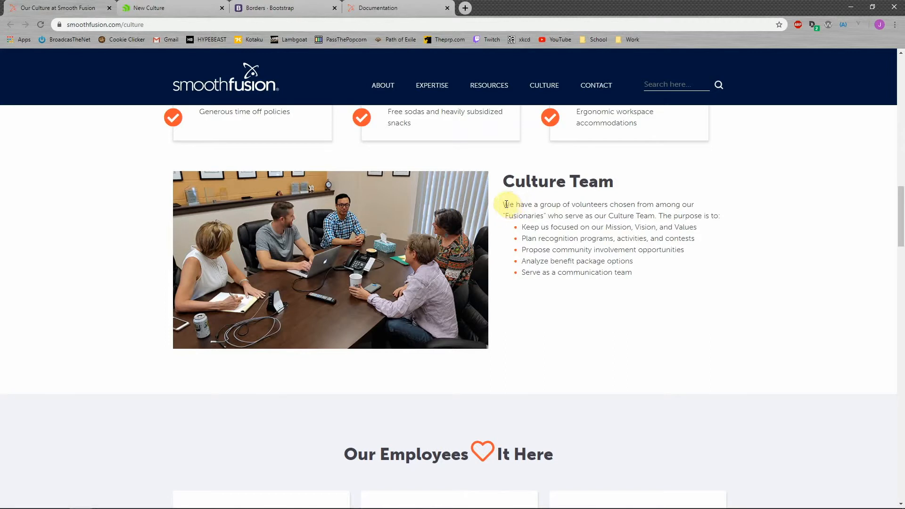
{"action": "left_click_drag", "start_coordinate": [507, 206], "coordinate": [734, 217]}
{"action": "left_click", "coordinate": [622, 222]}
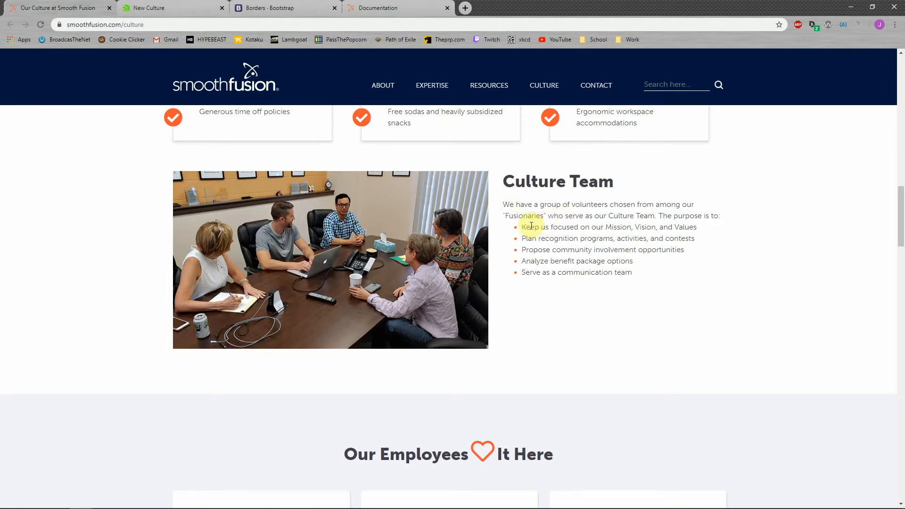
- Add class="mb-0" to the intro paragraph tag in the Culture Team content block's HTML code
{"action": "left_click", "coordinate": [186, 8]}
{"action": "left_click", "coordinate": [34, 89]}
{"action": "type", "text": "ca"}
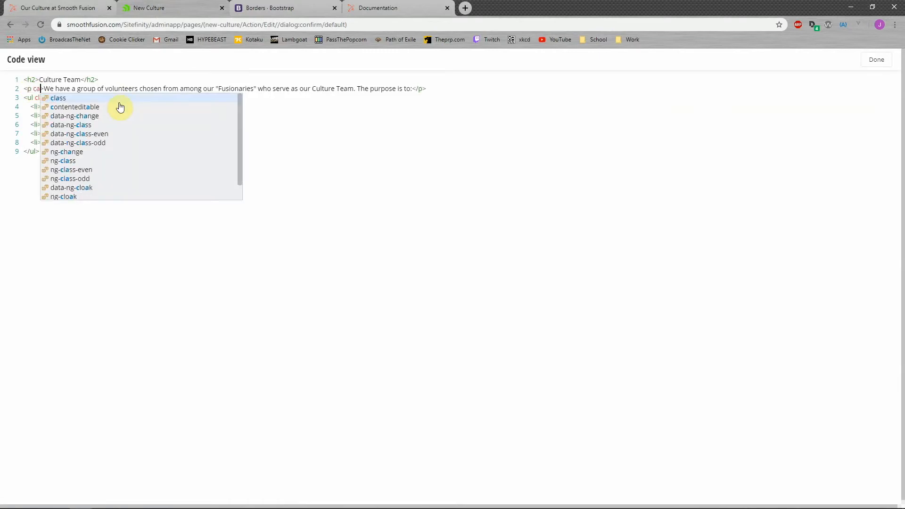
{"action": "key", "text": "BackSpace"}
{"action": "type", "text": "lass=\"\""}
{"action": "key", "text": "Return"}
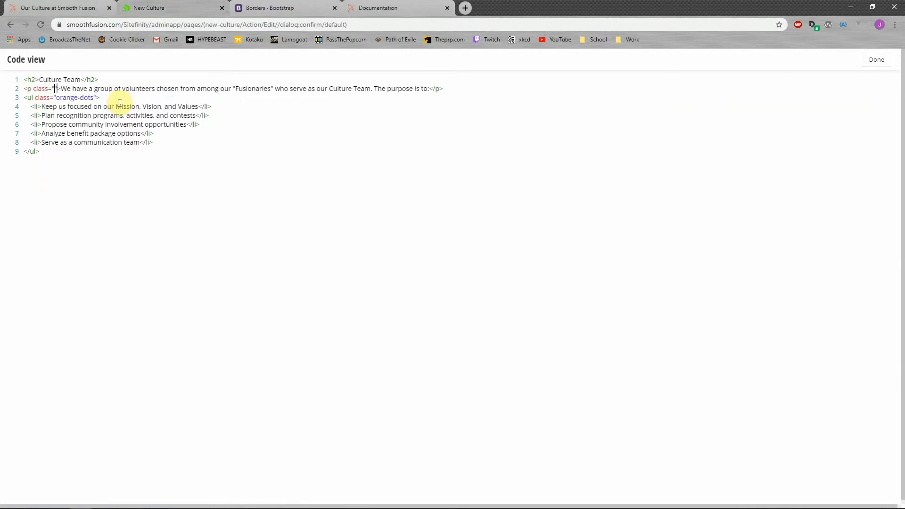
{"action": "type", "text": "mb-0"}
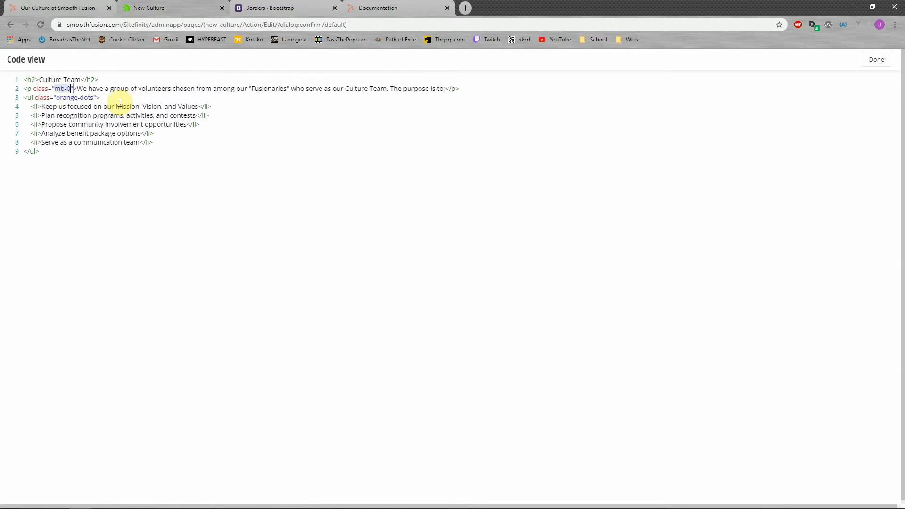
{"action": "left_click", "coordinate": [127, 99]}
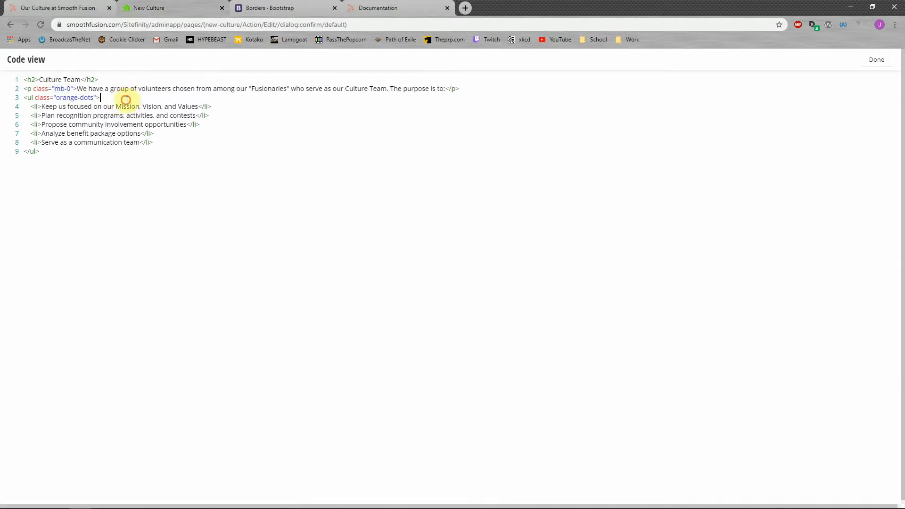
- Add class="mb-4" to the Culture Team h2 tag in the HTML code and save the content block
{"action": "left_click", "coordinate": [38, 79]}
{"action": "type", "text": "cl"}
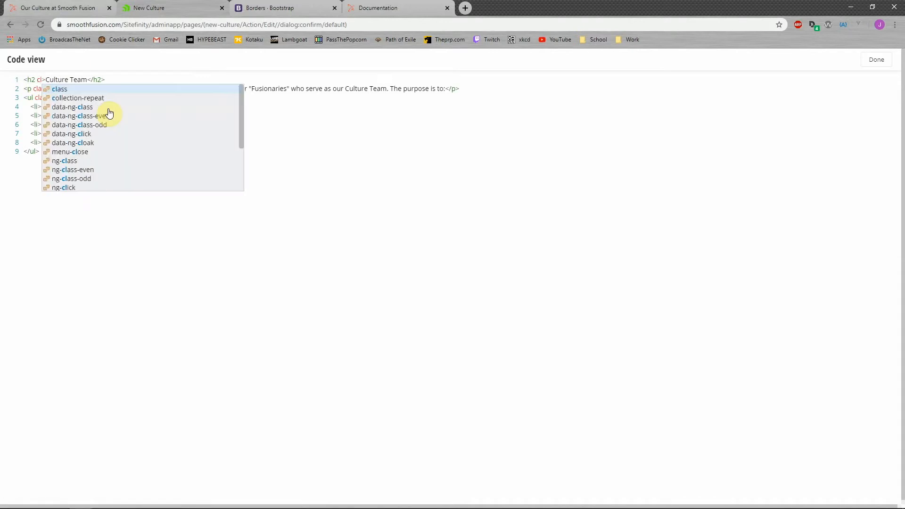
{"action": "key", "text": "Return"}
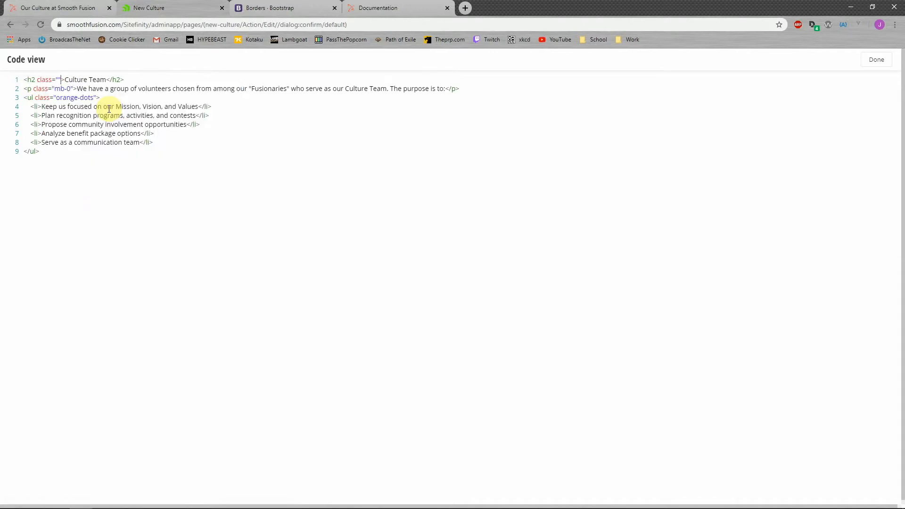
{"action": "type", "text": "mb-4"}
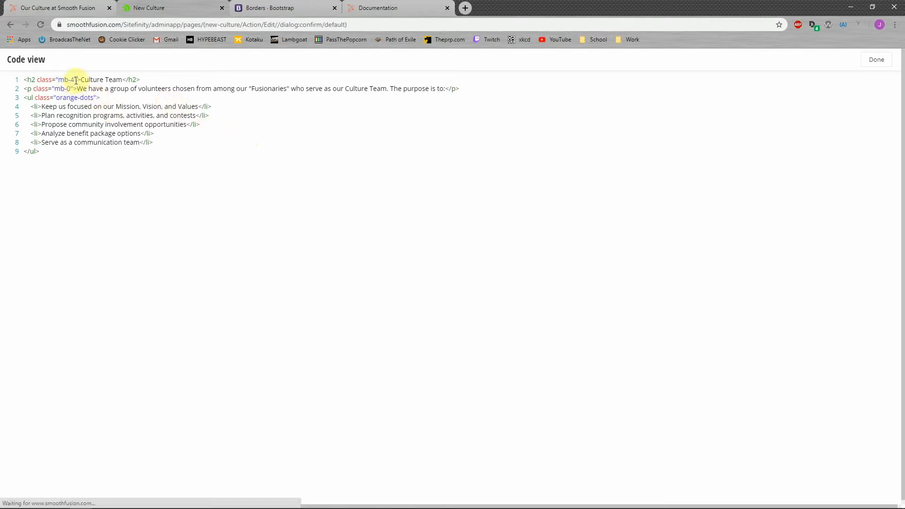
{"action": "left_click", "coordinate": [881, 63]}
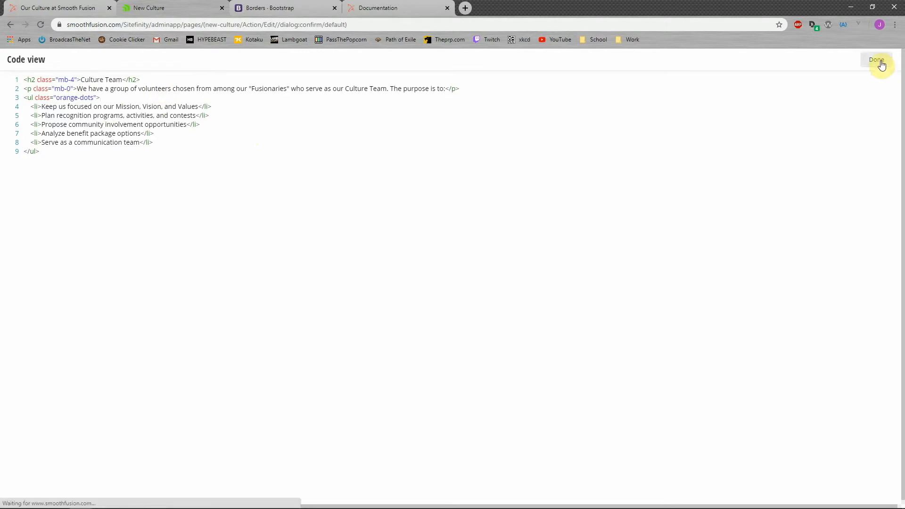
{"action": "left_click", "coordinate": [428, 493]}
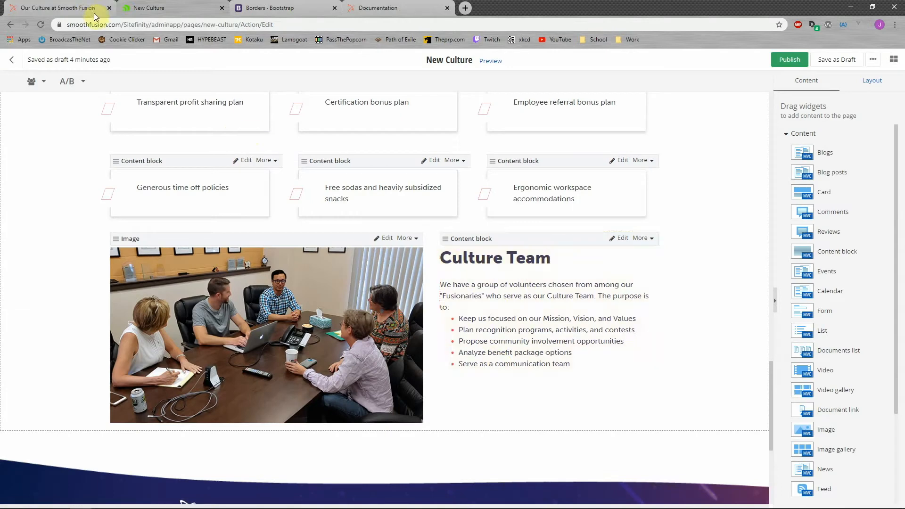
- Save the New Culture page as a draft, preview it and compare the Culture Team section's spacing with the live page
{"action": "left_click", "coordinate": [835, 59]}
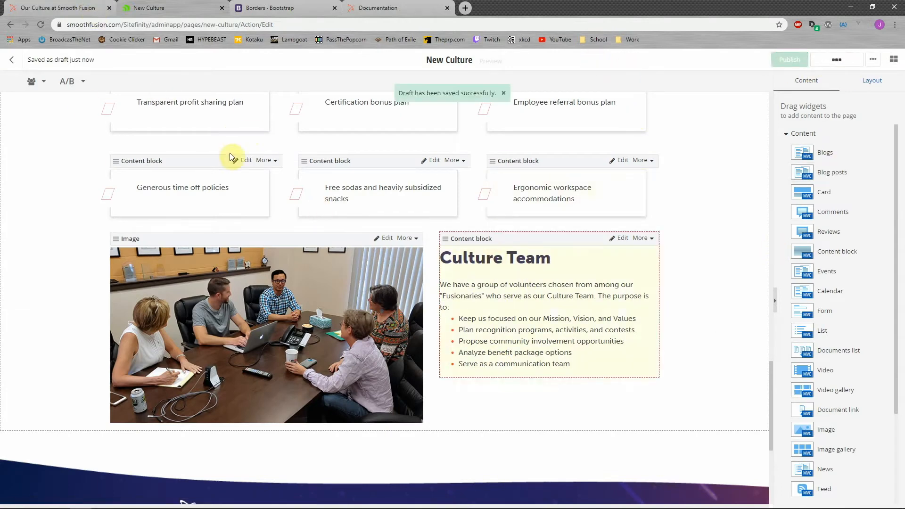
{"action": "left_click", "coordinate": [490, 61]}
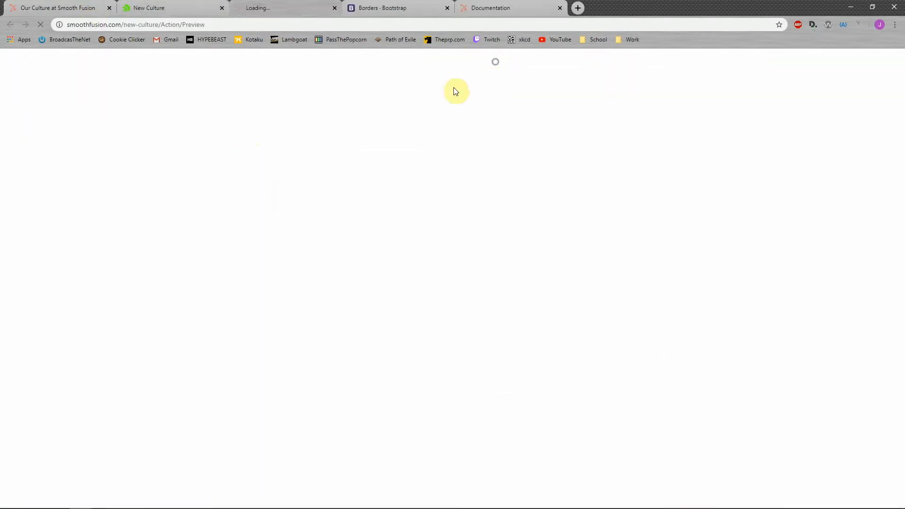
{"action": "scroll", "coordinate": [374, 212], "scroll_direction": "down", "scroll_amount": 10}
{"action": "scroll", "coordinate": [383, 202], "scroll_direction": "down", "scroll_amount": 6}
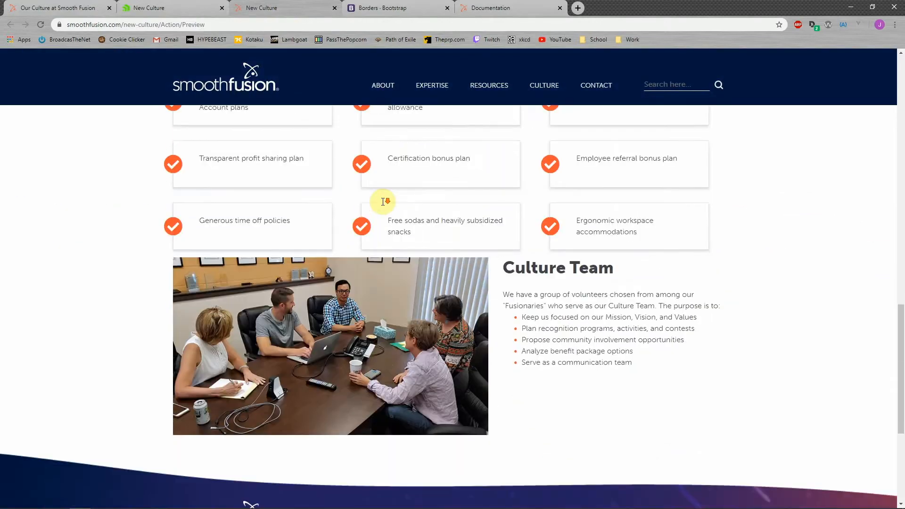
{"action": "left_click", "coordinate": [66, 7]}
{"action": "scroll", "coordinate": [505, 231], "scroll_direction": "up", "scroll_amount": 2}
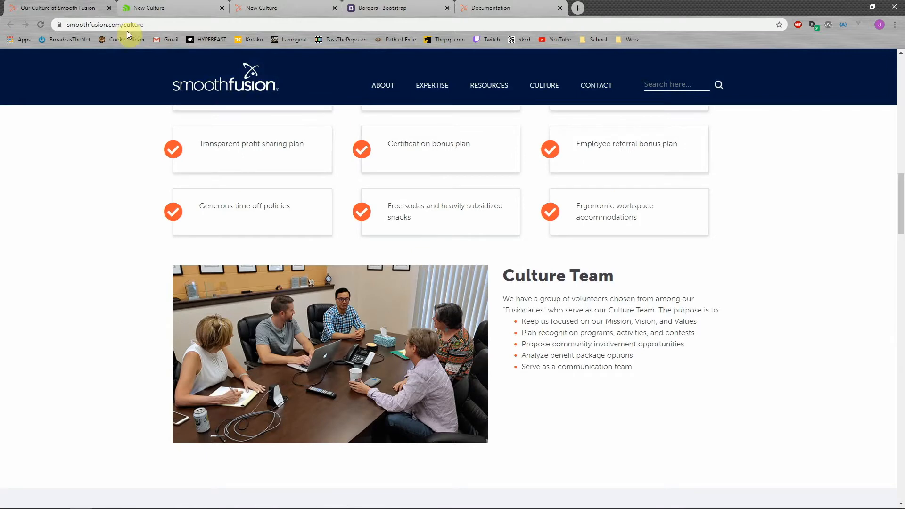
- Add the py-5 class to the row of the grid-7+5 layout holding the Culture Team section and save it
{"action": "left_click", "coordinate": [156, 8]}
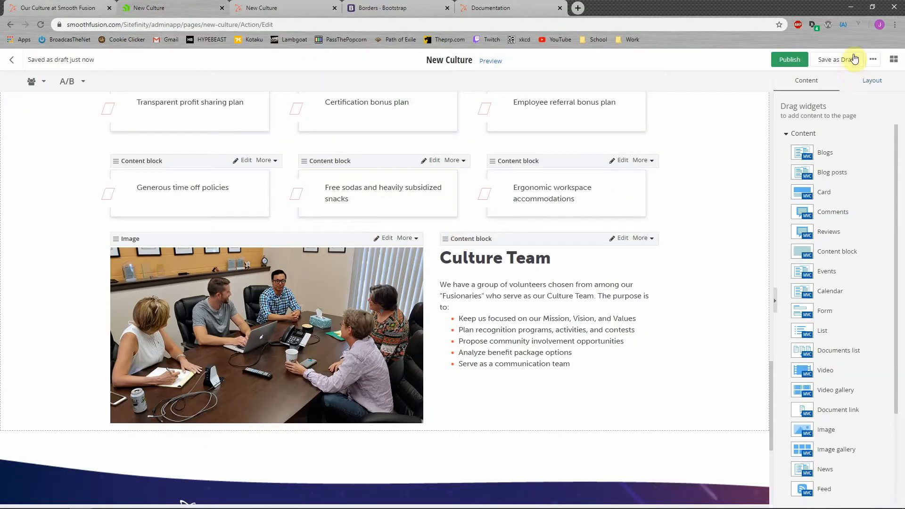
{"action": "left_click", "coordinate": [868, 81]}
{"action": "left_click", "coordinate": [623, 238]}
{"action": "left_click", "coordinate": [401, 150]}
{"action": "type", "text": "py-5"}
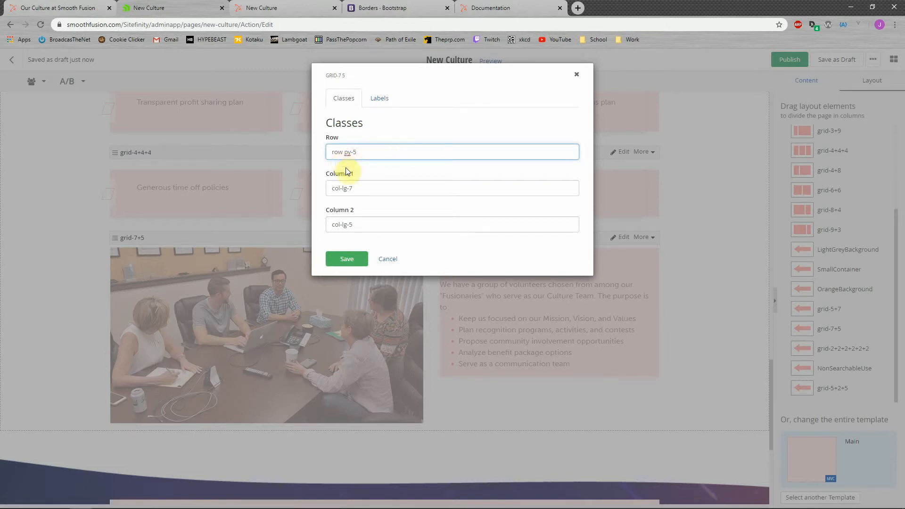
{"action": "left_click", "coordinate": [346, 259]}
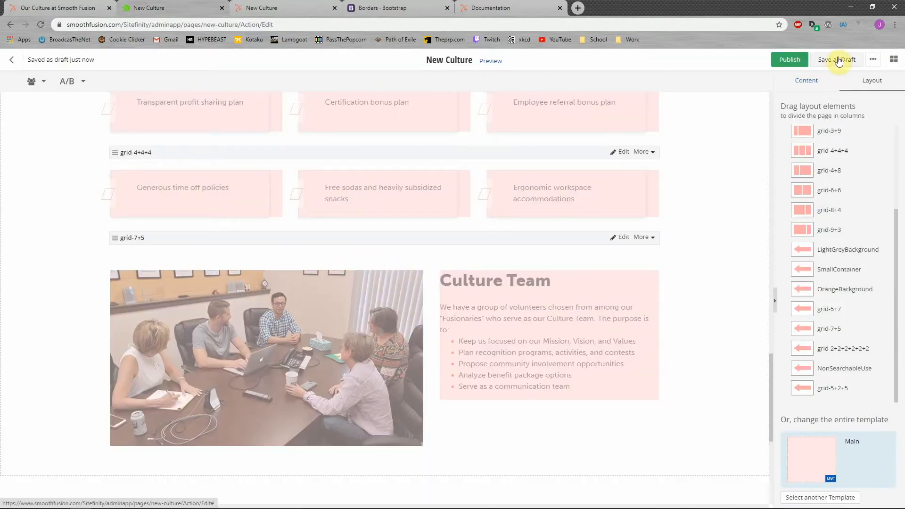
- Compare the spacing around the Culture Team heading and text in the New Culture preview with the live page
{"action": "left_click", "coordinate": [283, 8]}
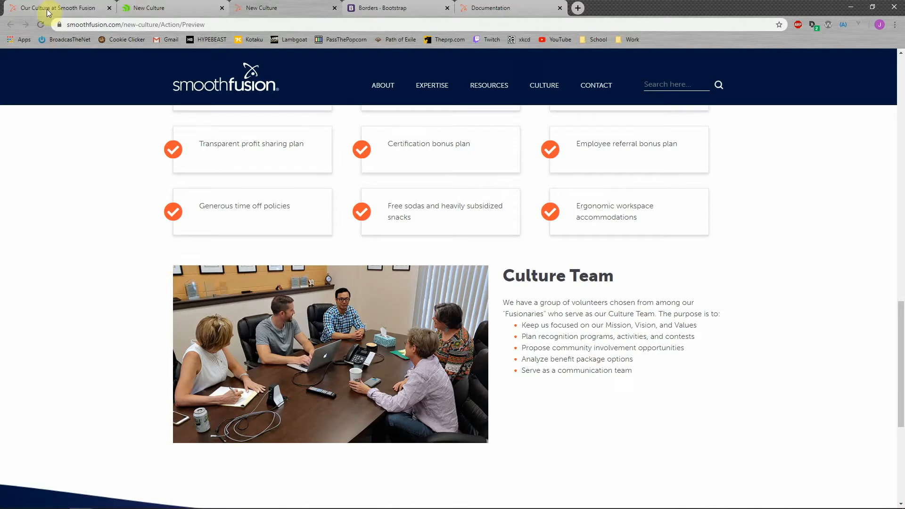
{"action": "scroll", "coordinate": [72, 87], "scroll_direction": "down", "scroll_amount": 3}
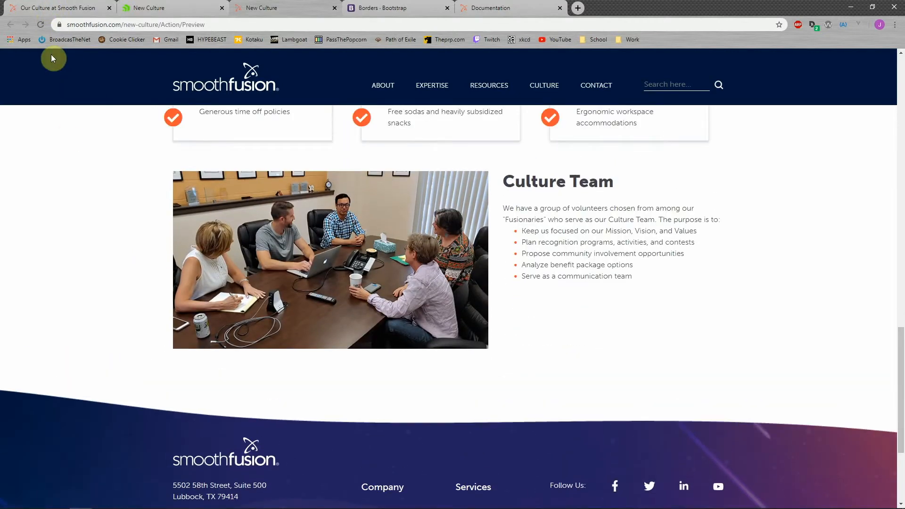
{"action": "left_click", "coordinate": [17, 8]}
{"action": "scroll", "coordinate": [172, 135], "scroll_direction": "down", "scroll_amount": 3}
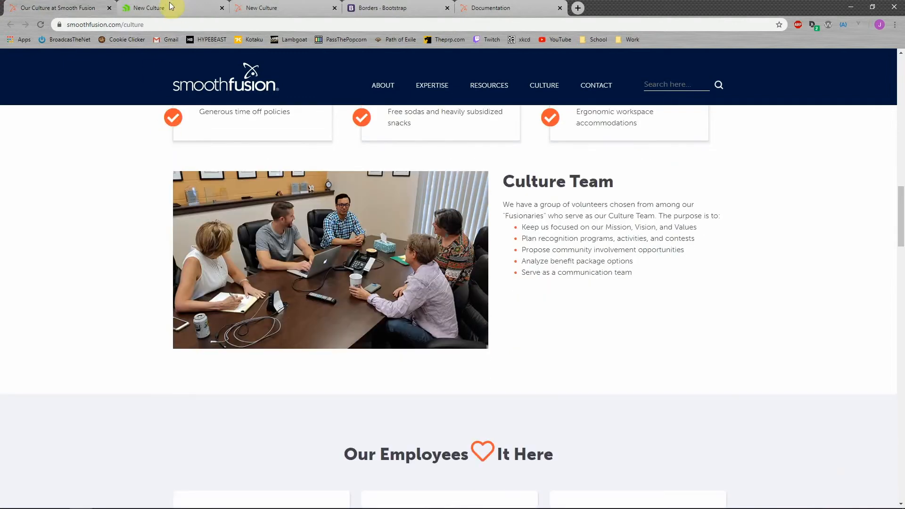
{"action": "left_click", "coordinate": [172, 7]}
{"action": "left_click", "coordinate": [61, 7]}
{"action": "left_click", "coordinate": [160, 7]}
{"action": "left_click", "coordinate": [60, 6]}
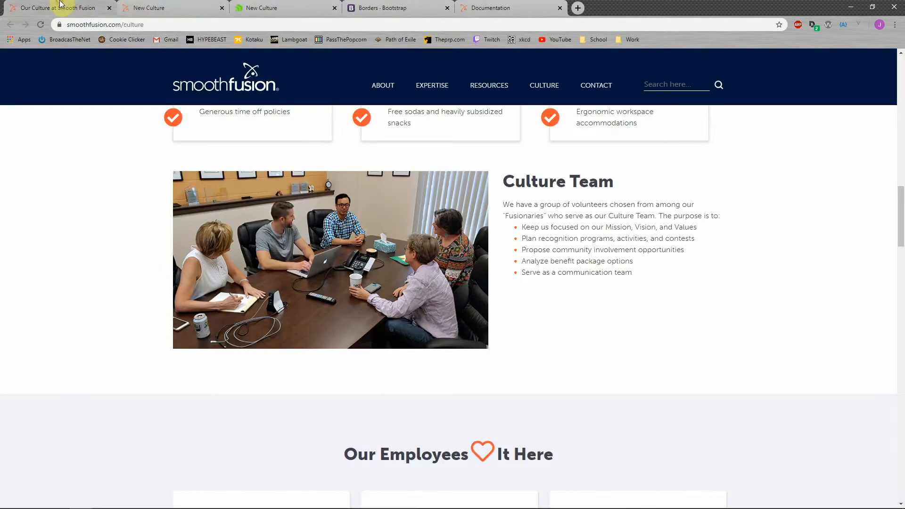
{"action": "left_click", "coordinate": [144, 6]}
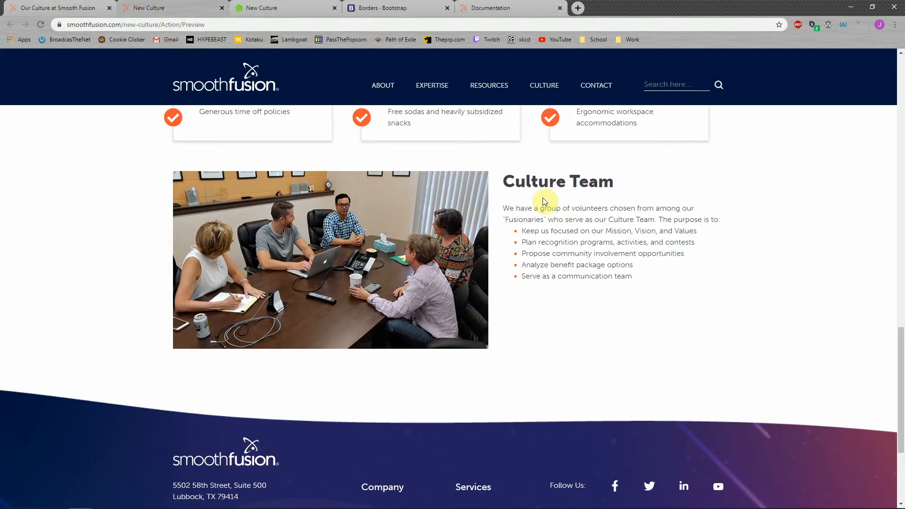
{"action": "left_click", "coordinate": [74, 4]}
{"action": "left_click", "coordinate": [177, 4]}
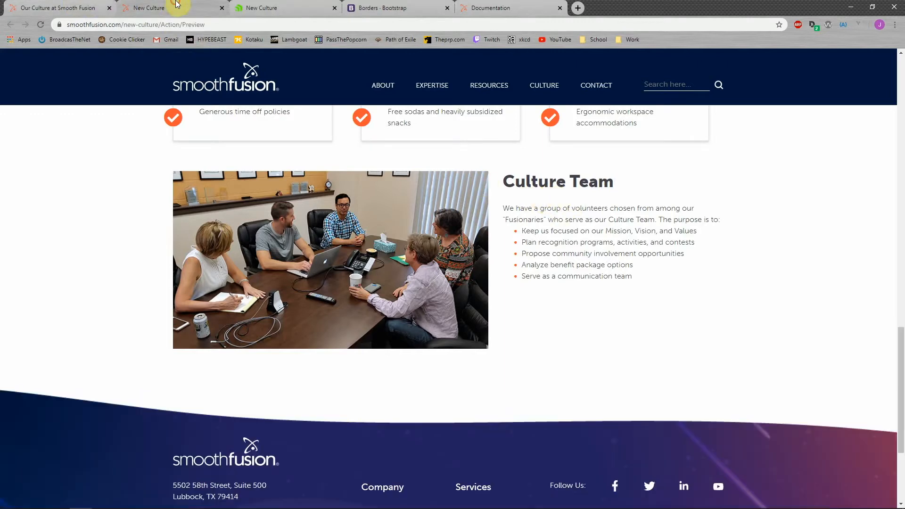
- Change the Culture Team h2 class to mb-3 in the content block's HTML code and save the page as a draft
{"action": "left_click", "coordinate": [283, 5]}
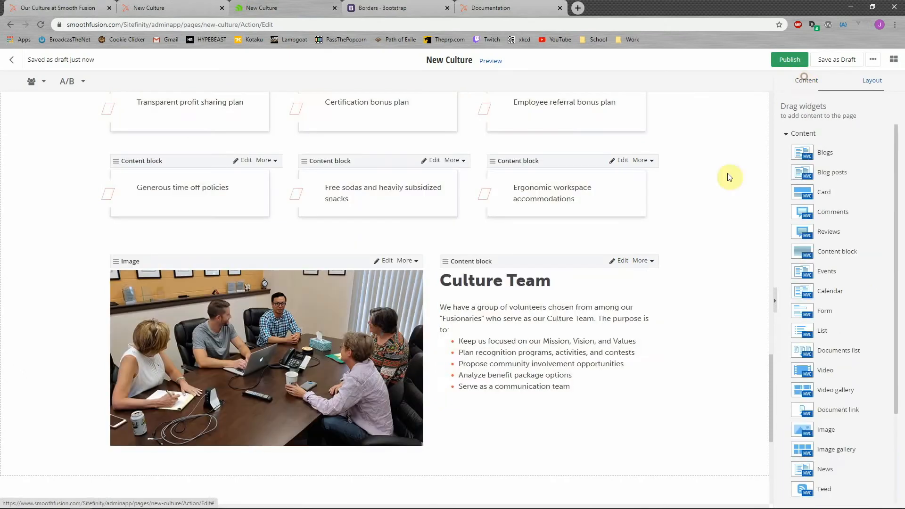
{"action": "left_click", "coordinate": [622, 261]}
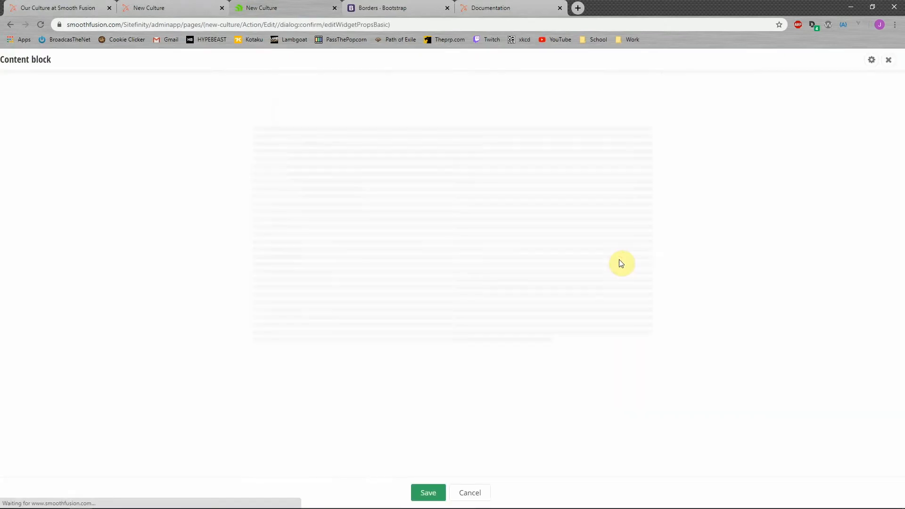
{"action": "left_click", "coordinate": [674, 81]}
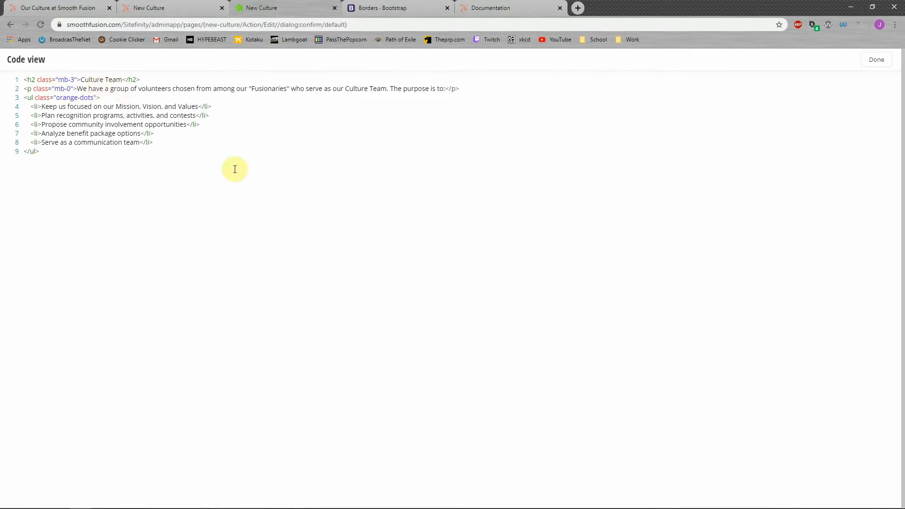
{"action": "left_click", "coordinate": [876, 60]}
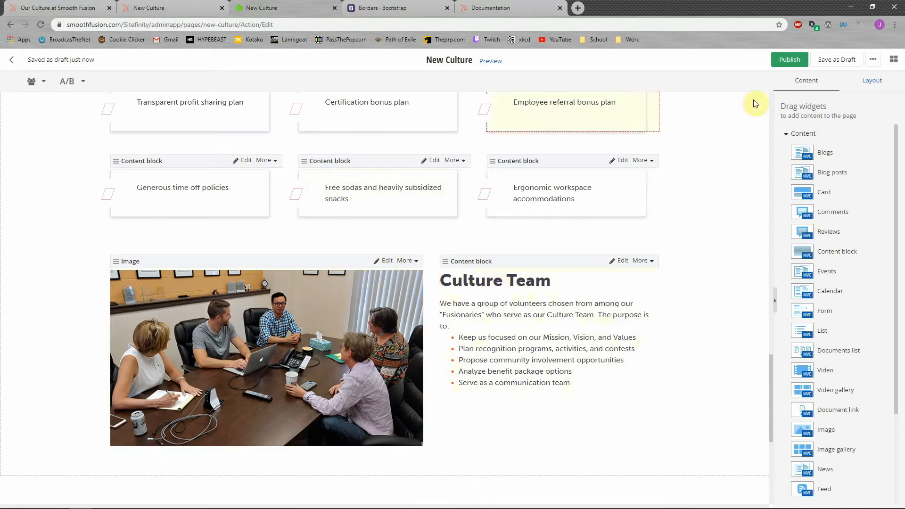
{"action": "left_click", "coordinate": [844, 60]}
- Examine the Our Employees section below the Culture Team on the live page and close the New Culture preview
{"action": "scroll", "coordinate": [500, 220], "scroll_direction": "down", "scroll_amount": 4}
{"action": "scroll", "coordinate": [500, 220], "scroll_direction": "up", "scroll_amount": 2}
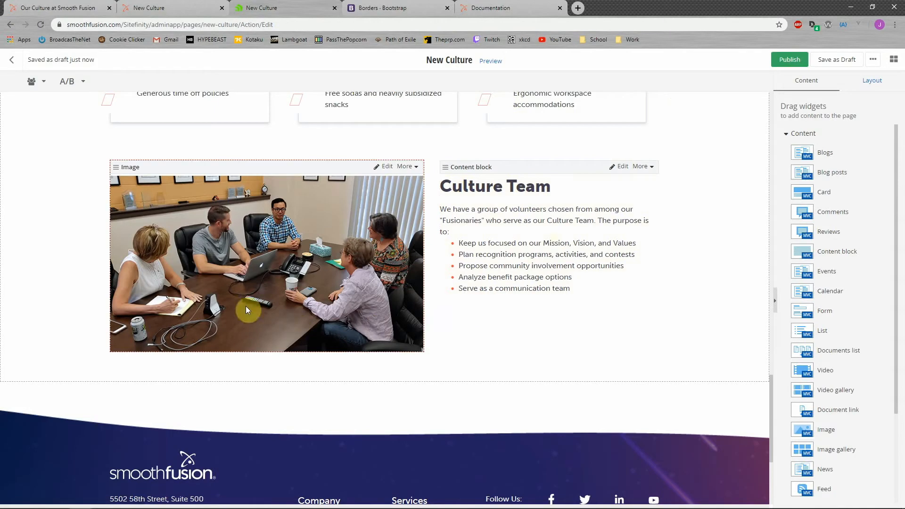
{"action": "left_click", "coordinate": [71, 8]}
{"action": "scroll", "coordinate": [321, 222], "scroll_direction": "down", "scroll_amount": 6}
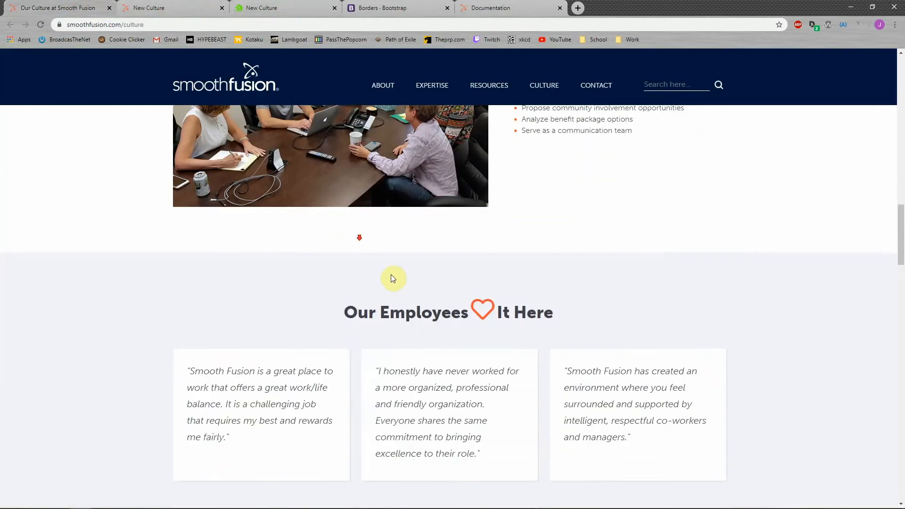
{"action": "scroll", "coordinate": [253, 156], "scroll_direction": "up", "scroll_amount": 1}
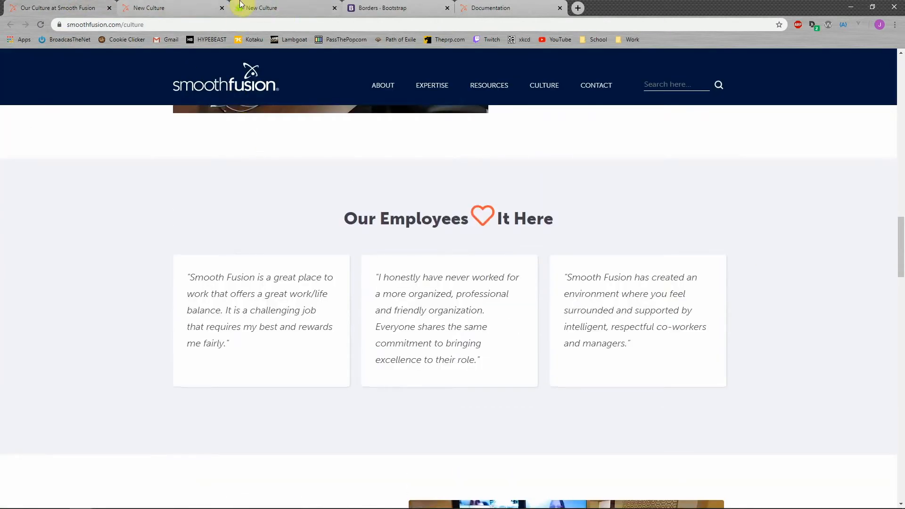
{"action": "left_click", "coordinate": [167, 8]}
{"action": "middle_click", "coordinate": [164, 7]}
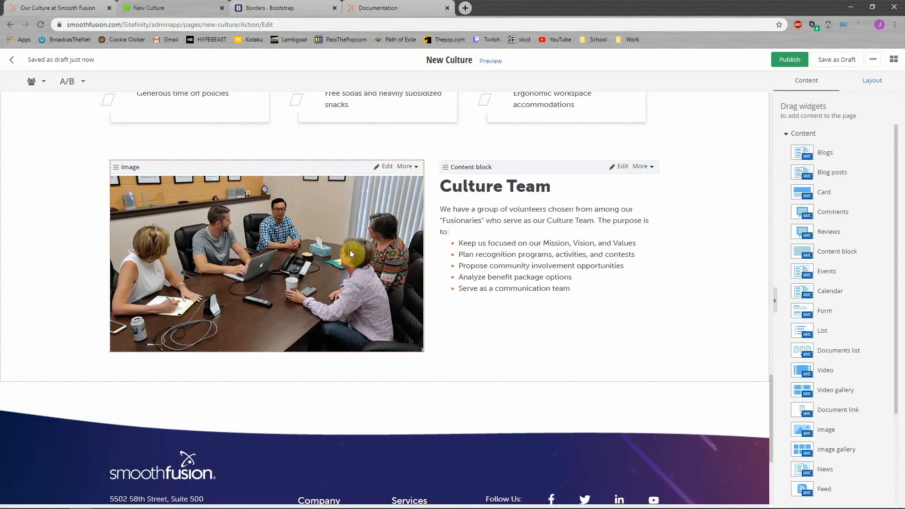
- Add a LightGreyBackground layout element below the Culture Team grid and check it against the live page's Our Employees section
{"action": "left_click", "coordinate": [872, 79]}
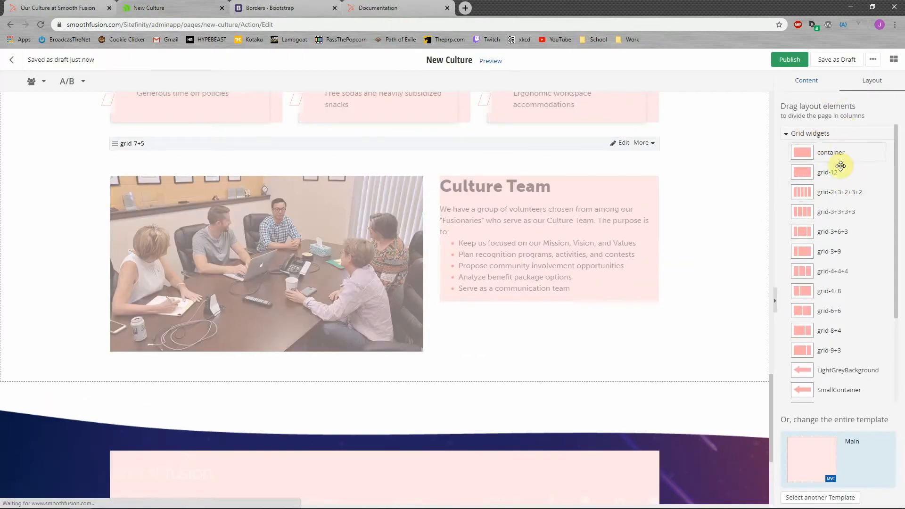
{"action": "scroll", "coordinate": [828, 227], "scroll_direction": "down", "scroll_amount": 2}
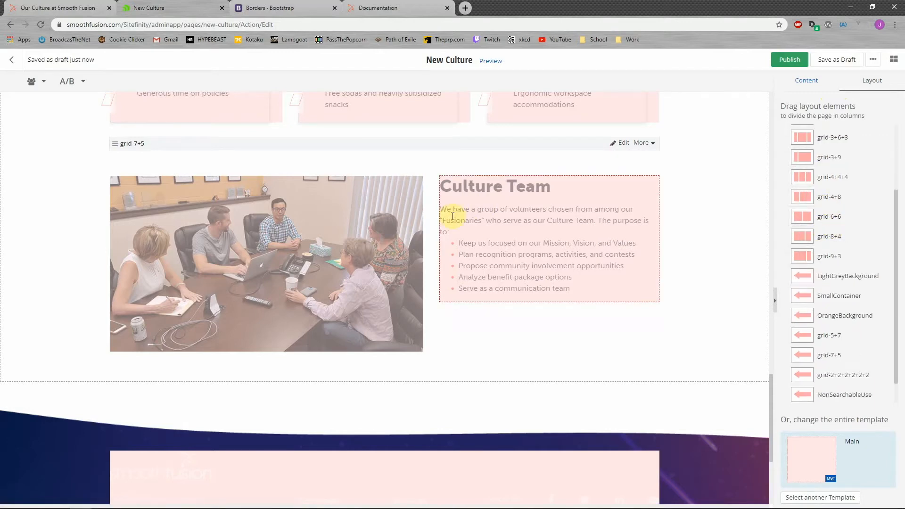
{"action": "scroll", "coordinate": [870, 289], "scroll_direction": "down", "scroll_amount": 1}
{"action": "left_click_drag", "start_coordinate": [862, 249], "coordinate": [750, 330]}
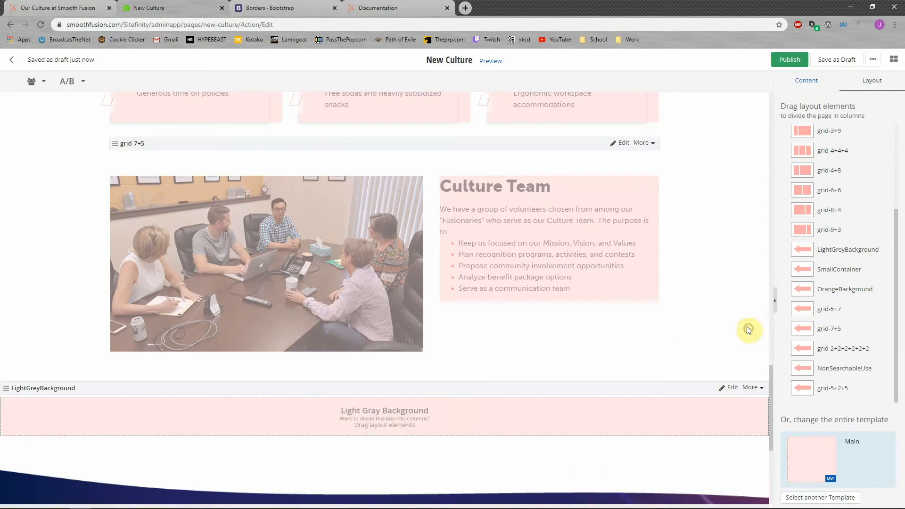
{"action": "scroll", "coordinate": [428, 359], "scroll_direction": "down", "scroll_amount": 3}
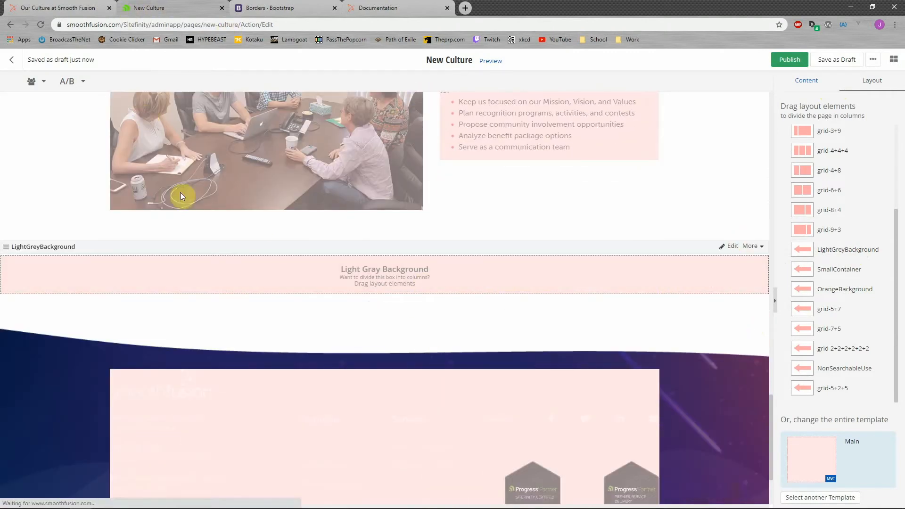
{"action": "left_click", "coordinate": [65, 7]}
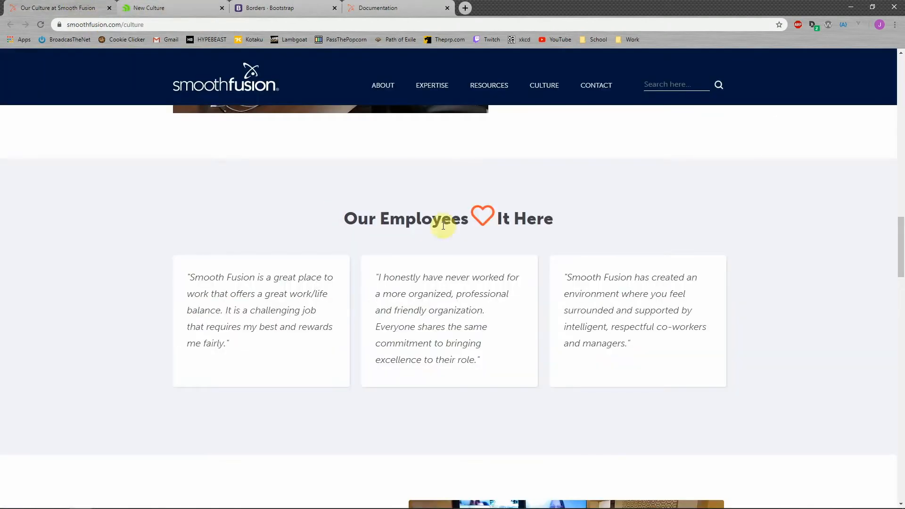
- Add a grid-4+4+4 layout element inside the LightGreyBackground element on the New Culture page
{"action": "left_click", "coordinate": [156, 8]}
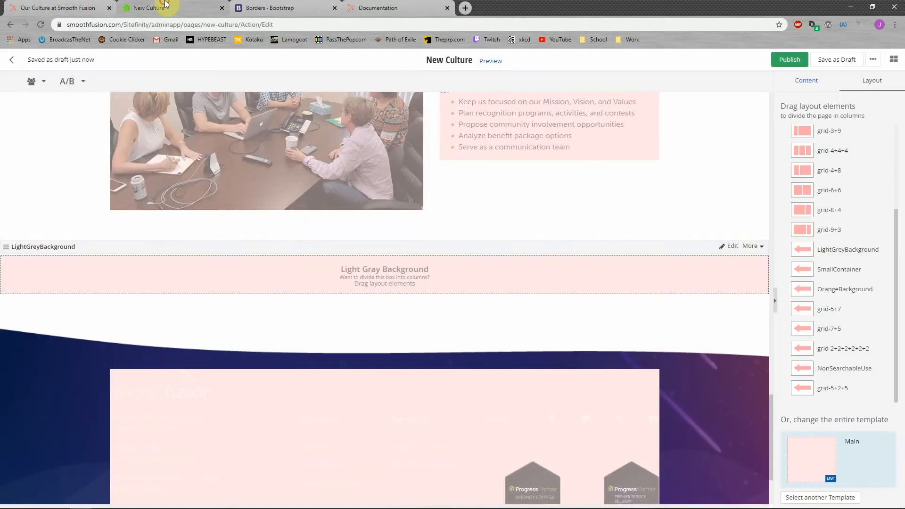
{"action": "left_click_drag", "start_coordinate": [828, 193], "coordinate": [425, 304]}
{"action": "left_click", "coordinate": [800, 82]}
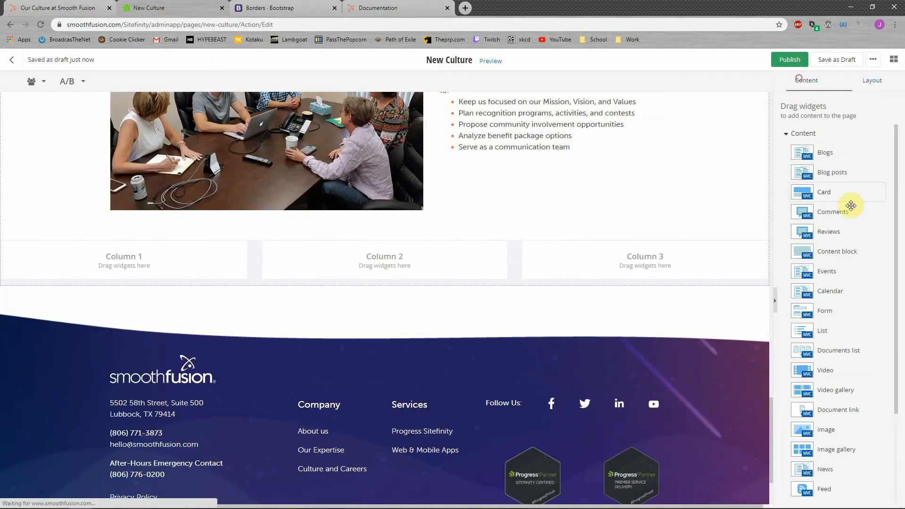
{"action": "left_click_drag", "start_coordinate": [852, 252], "coordinate": [466, 243]}
{"action": "left_click", "coordinate": [466, 249]}
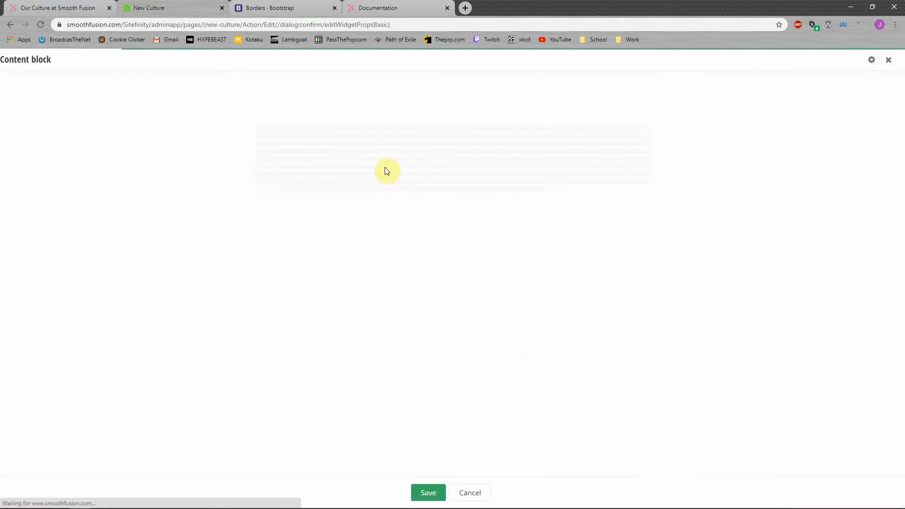
{"action": "left_click", "coordinate": [891, 60]}
{"action": "left_click", "coordinate": [488, 248]}
{"action": "left_click", "coordinate": [460, 282]}
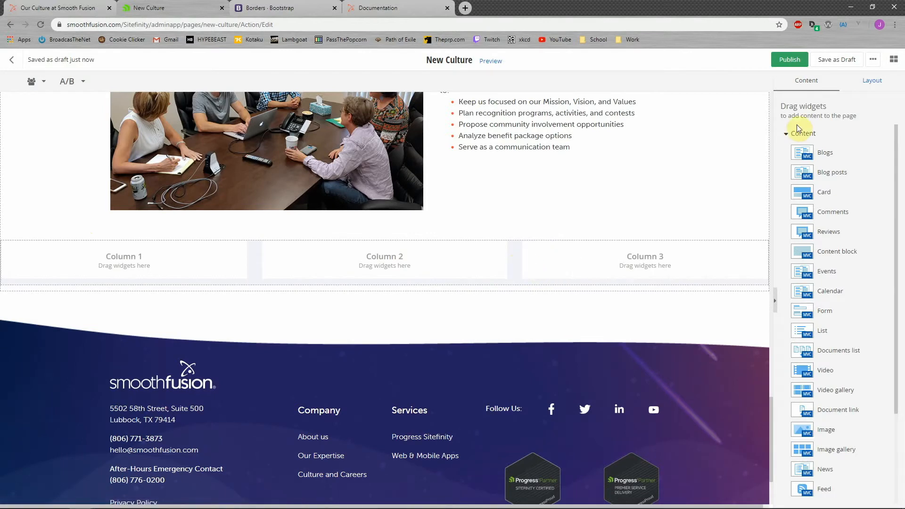
- Add a container layout element above the grid-4+4+4 in the grey background and place a Content block inside it
{"action": "left_click", "coordinate": [872, 81]}
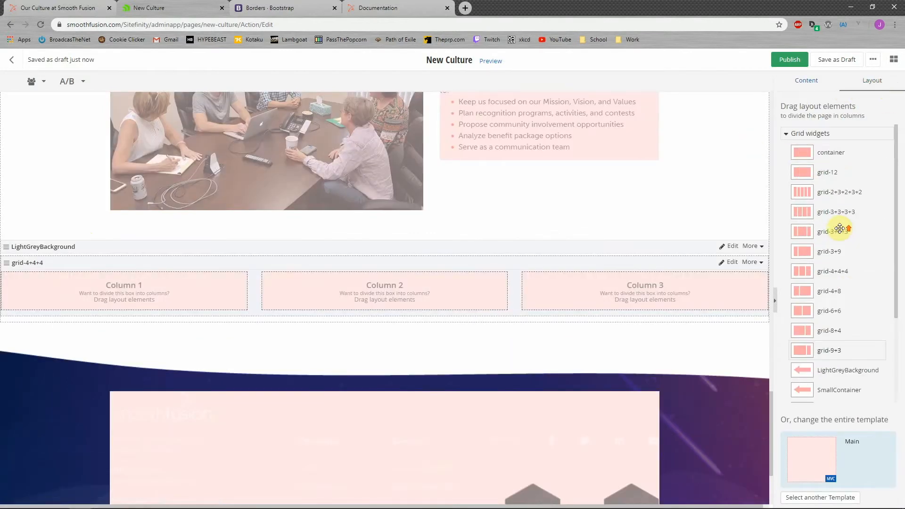
{"action": "left_click_drag", "start_coordinate": [826, 154], "coordinate": [358, 265]}
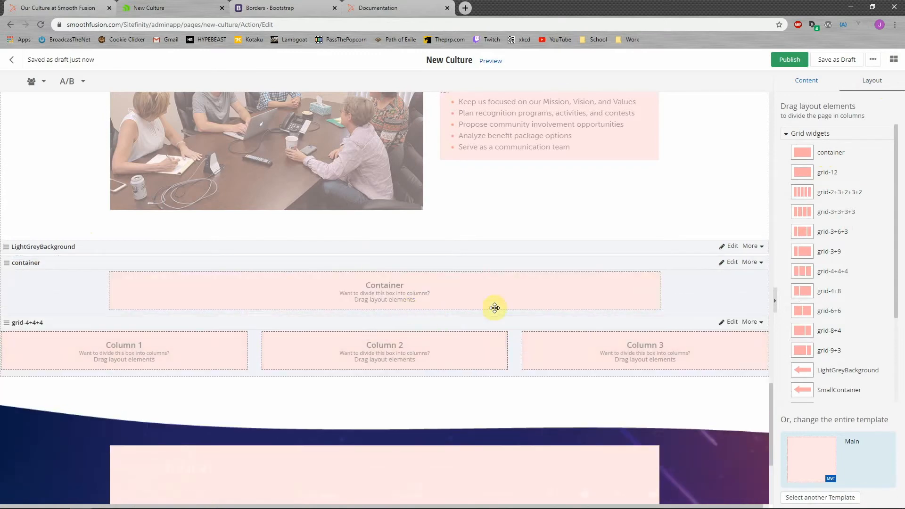
{"action": "left_click", "coordinate": [813, 81]}
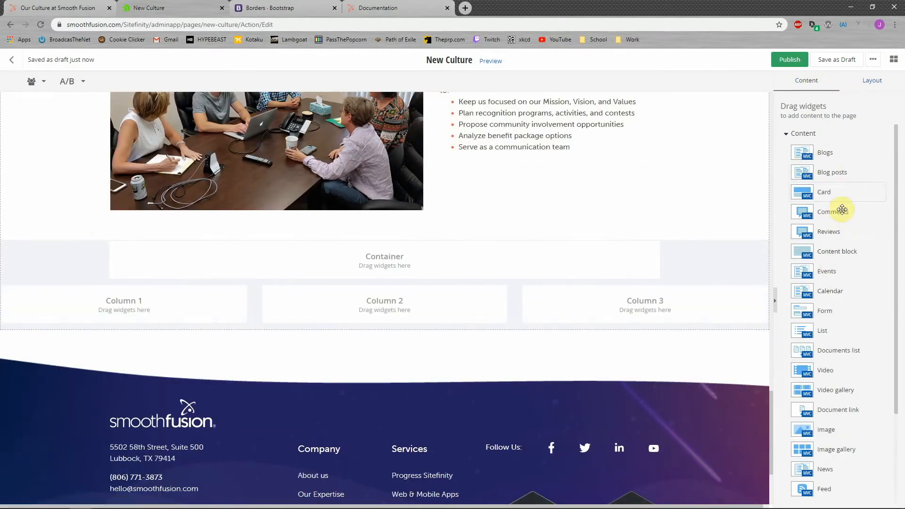
{"action": "left_click_drag", "start_coordinate": [838, 215], "coordinate": [833, 219]}
{"action": "left_click_drag", "start_coordinate": [837, 251], "coordinate": [422, 261]}
- Move the grid-4+4+4 into the container, directly below the content block
{"action": "left_click", "coordinate": [879, 81]}
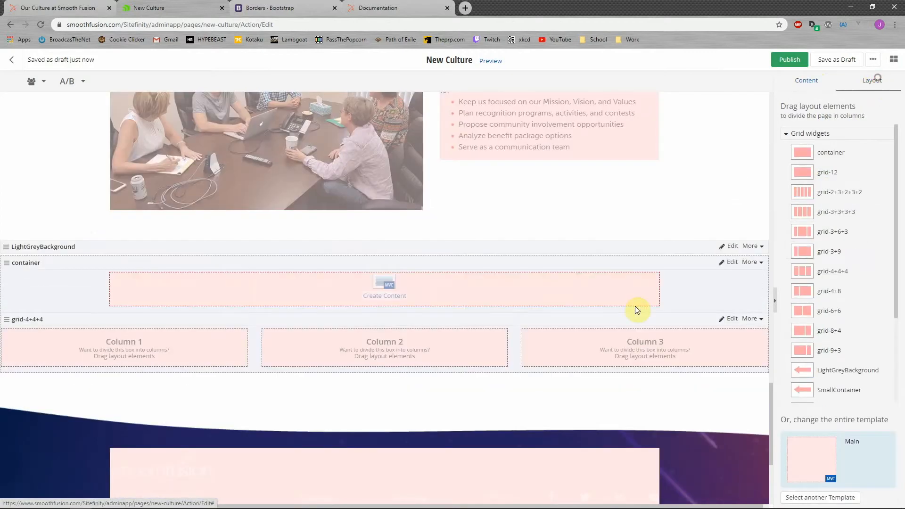
{"action": "left_click_drag", "start_coordinate": [633, 319], "coordinate": [618, 301]}
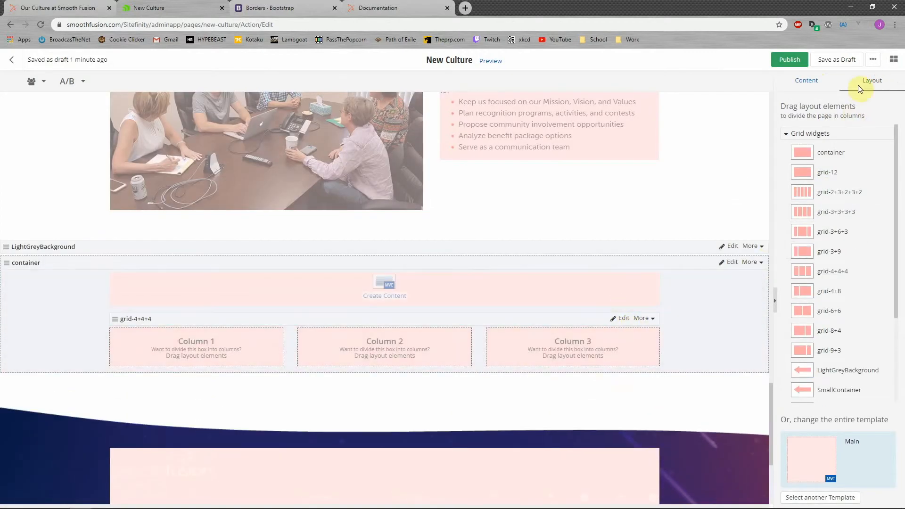
{"action": "left_click", "coordinate": [807, 80]}
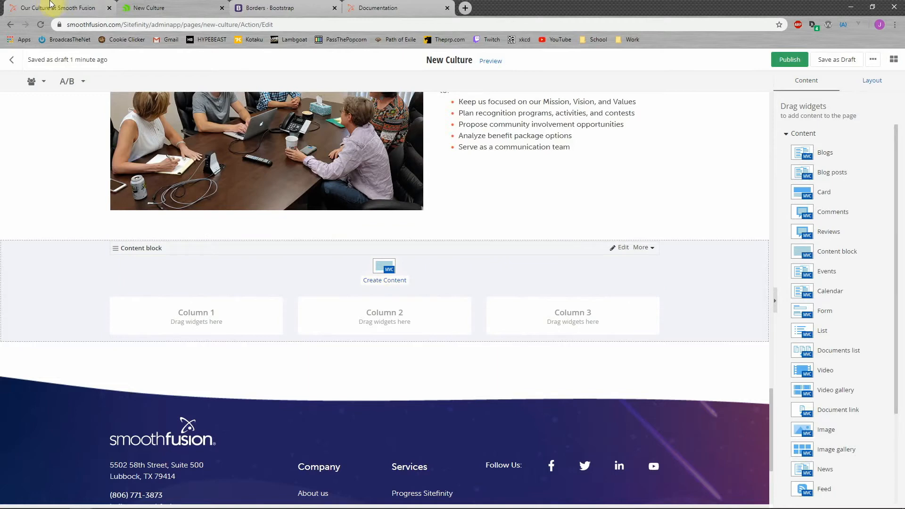
- Compare the grey section with the live culture page and add the mt-5 class to the LightGreyBackground element
{"action": "left_click", "coordinate": [53, 5]}
{"action": "scroll", "coordinate": [452, 204], "scroll_direction": "up", "scroll_amount": 1}
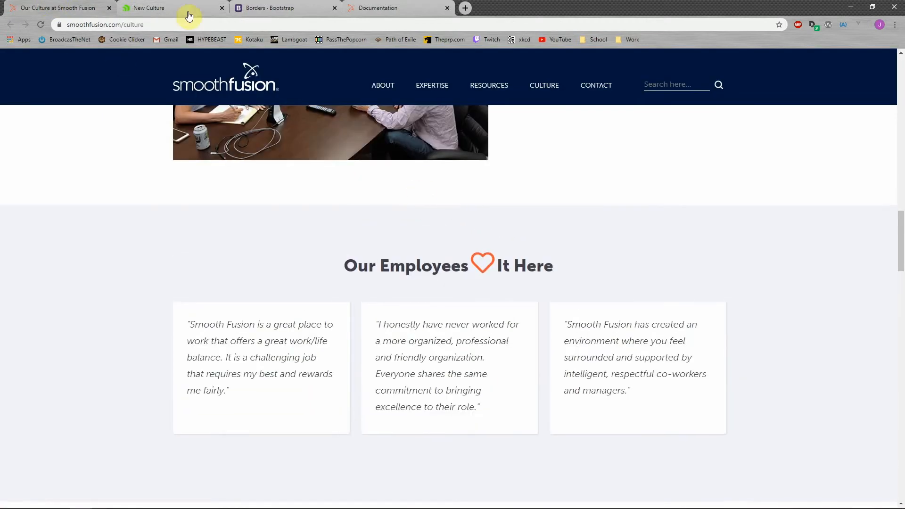
{"action": "left_click", "coordinate": [184, 9]}
{"action": "left_click", "coordinate": [52, 8]}
{"action": "left_click", "coordinate": [183, 6]}
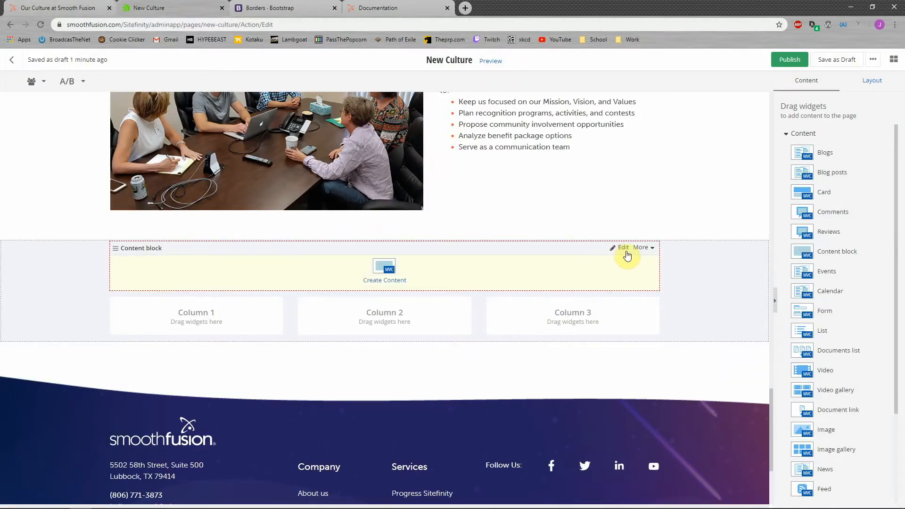
{"action": "left_click", "coordinate": [872, 81]}
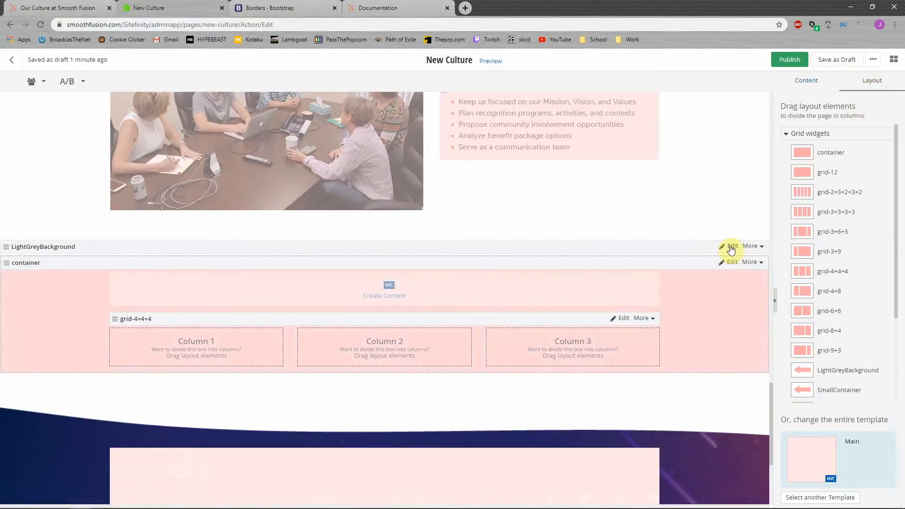
{"action": "left_click", "coordinate": [730, 247]}
{"action": "left_click", "coordinate": [409, 150]}
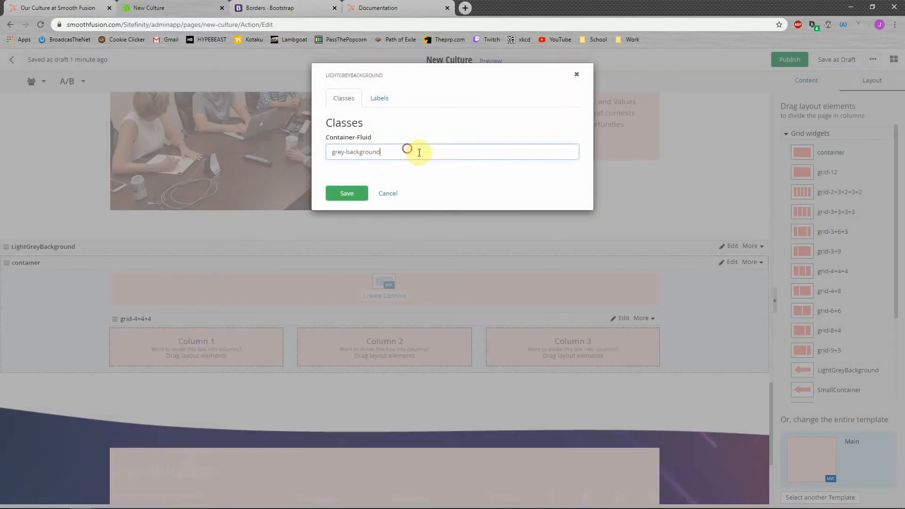
{"action": "type", "text": "mt-5"}
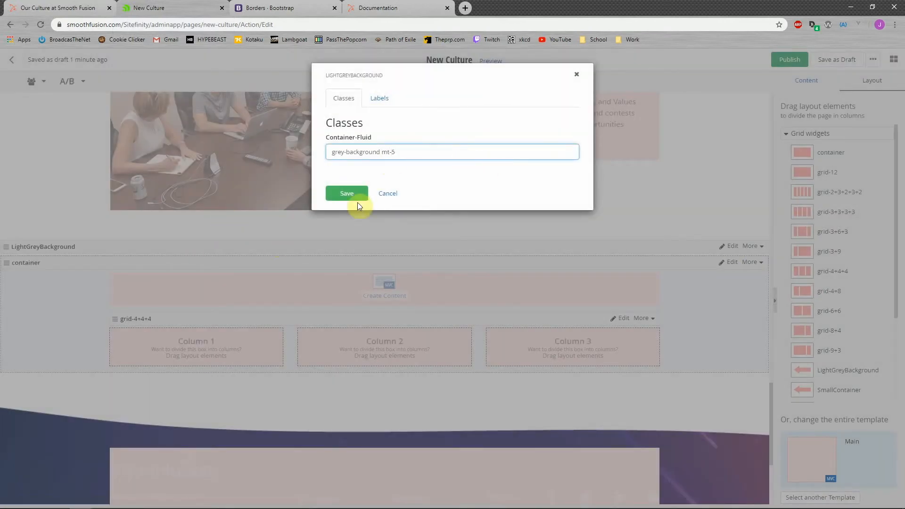
{"action": "left_click", "coordinate": [349, 195]}
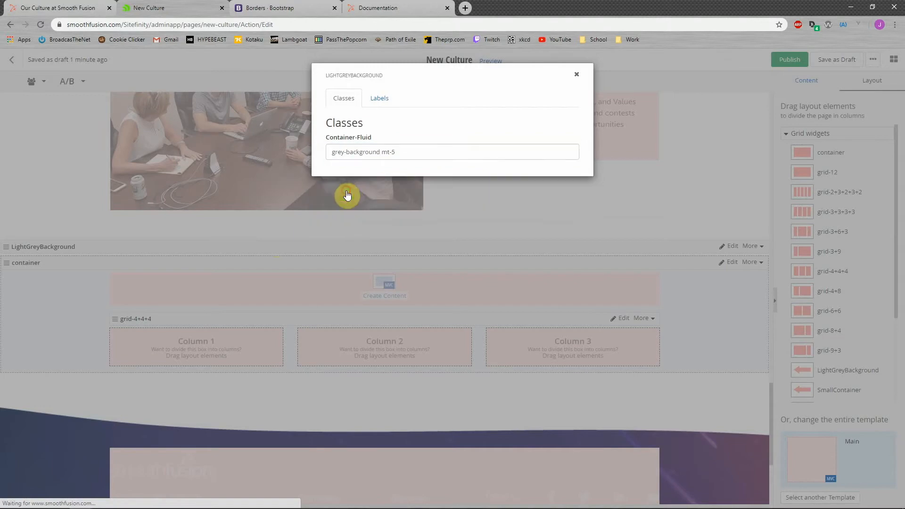
{"action": "scroll", "coordinate": [581, 270], "scroll_direction": "down", "scroll_amount": 1}
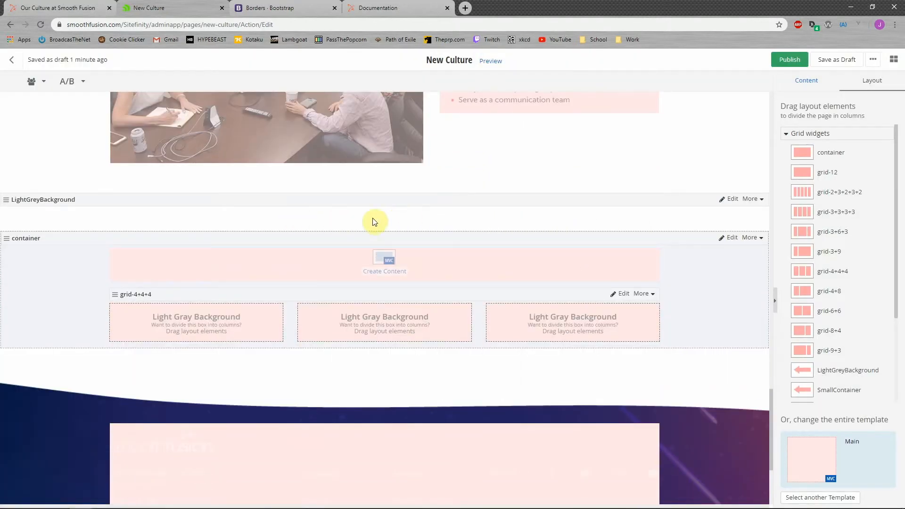
{"action": "left_click", "coordinate": [729, 198]}
{"action": "left_click", "coordinate": [427, 153]}
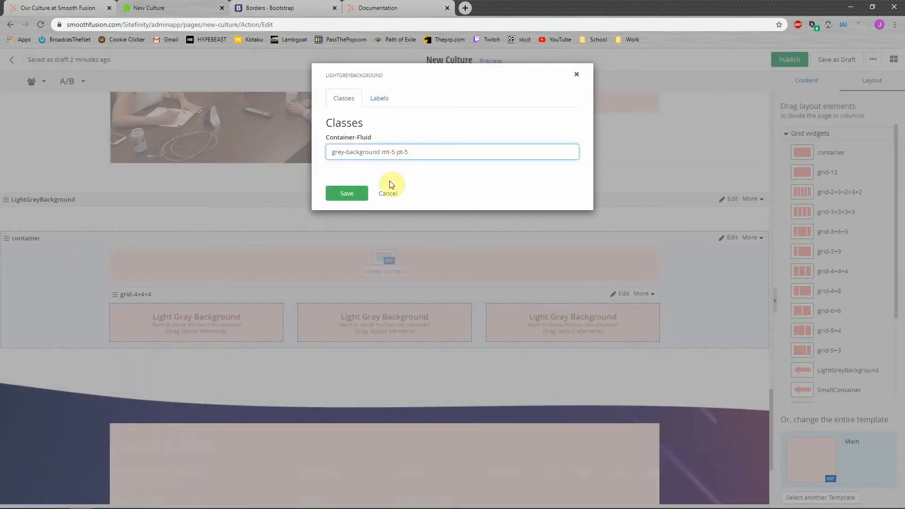
{"action": "left_click", "coordinate": [389, 194]}
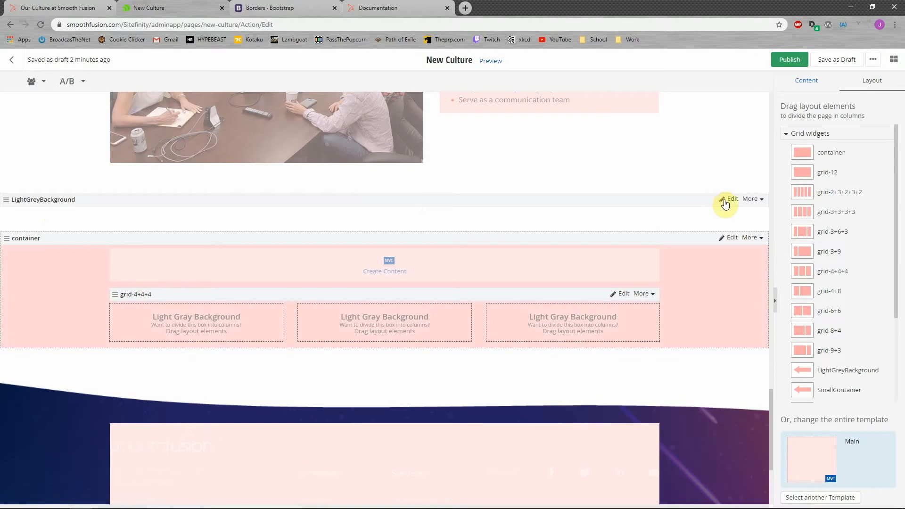
- Append the pt-5 class to the LightGreyBackground element's Container-Fluid classes and save them
{"action": "left_click", "coordinate": [725, 203]}
{"action": "left_click", "coordinate": [423, 153]}
{"action": "type", "text": "pt-5"}
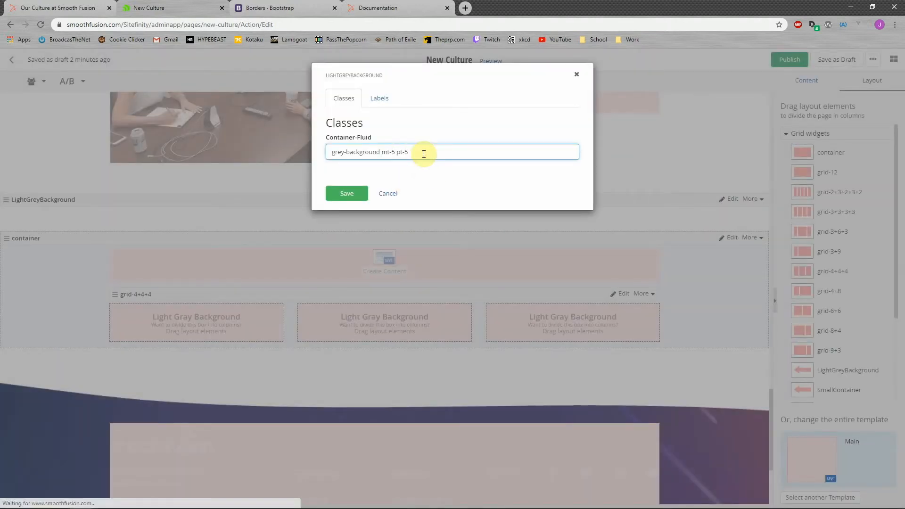
{"action": "left_click", "coordinate": [352, 192]}
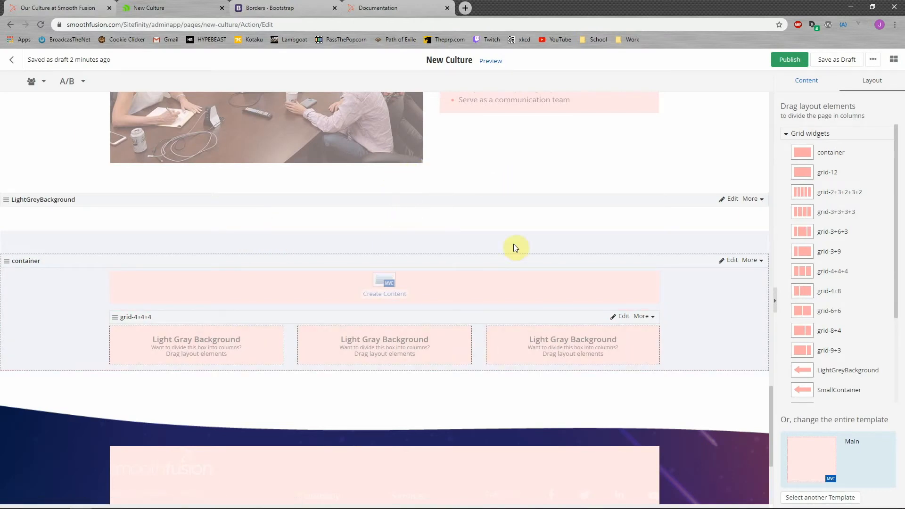
- Compare the grey section's padding with the live Our Employees section and review the LightGreyBackground element's classes
{"action": "scroll", "coordinate": [515, 248], "scroll_direction": "down", "scroll_amount": 1}
{"action": "key", "text": "ctrl+shift+Tab"}
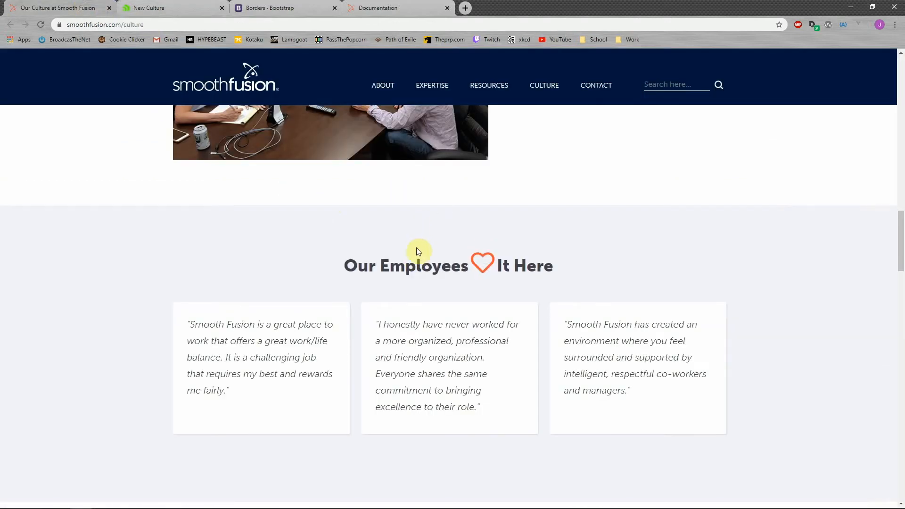
{"action": "left_click", "coordinate": [164, 6]}
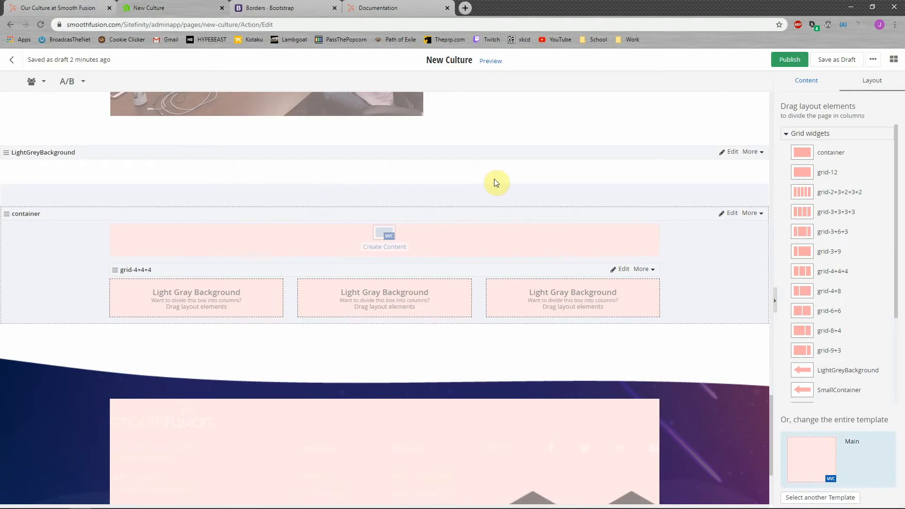
{"action": "left_click", "coordinate": [730, 151]}
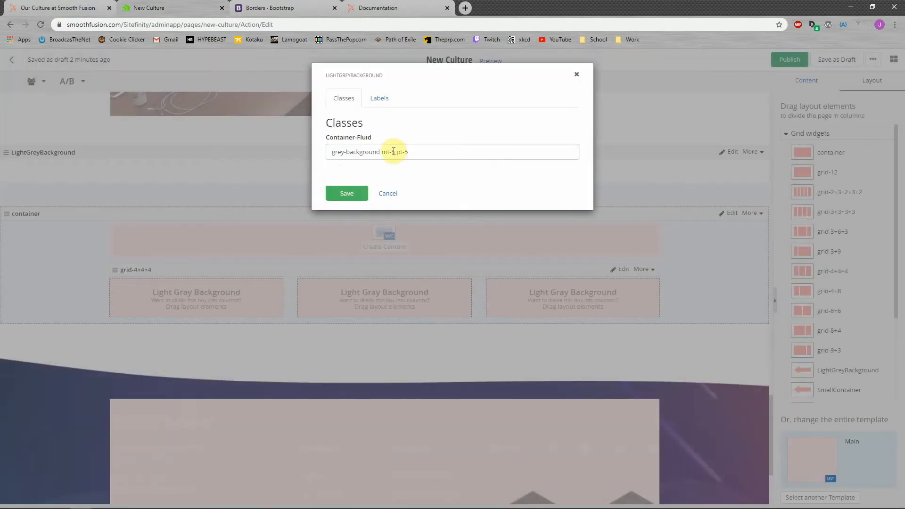
{"action": "left_click_drag", "start_coordinate": [332, 152], "coordinate": [430, 147]}
{"action": "left_click", "coordinate": [429, 149]}
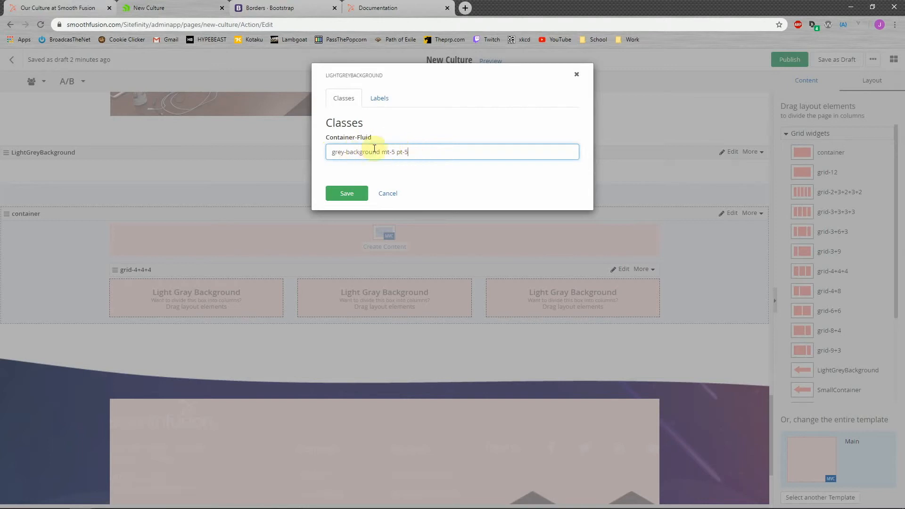
{"action": "left_click", "coordinate": [388, 194]}
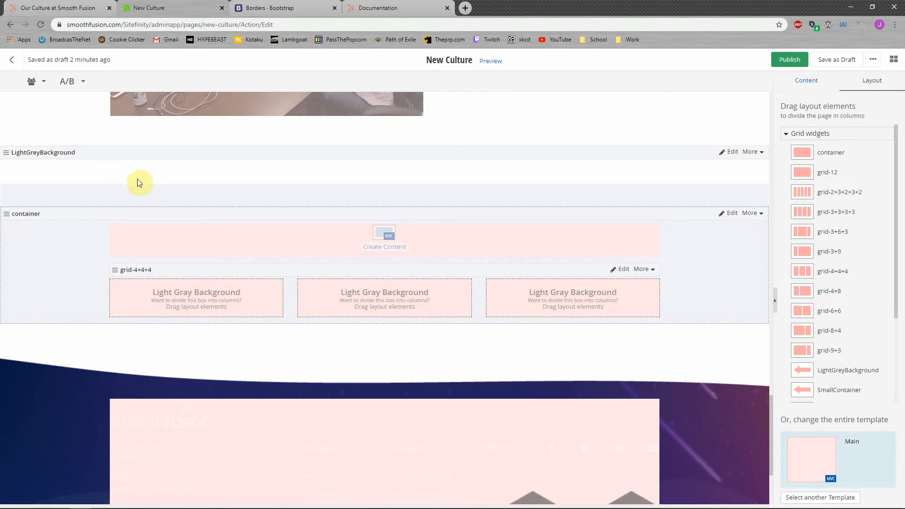
{"action": "left_click", "coordinate": [804, 84]}
{"action": "left_click", "coordinate": [38, 7]}
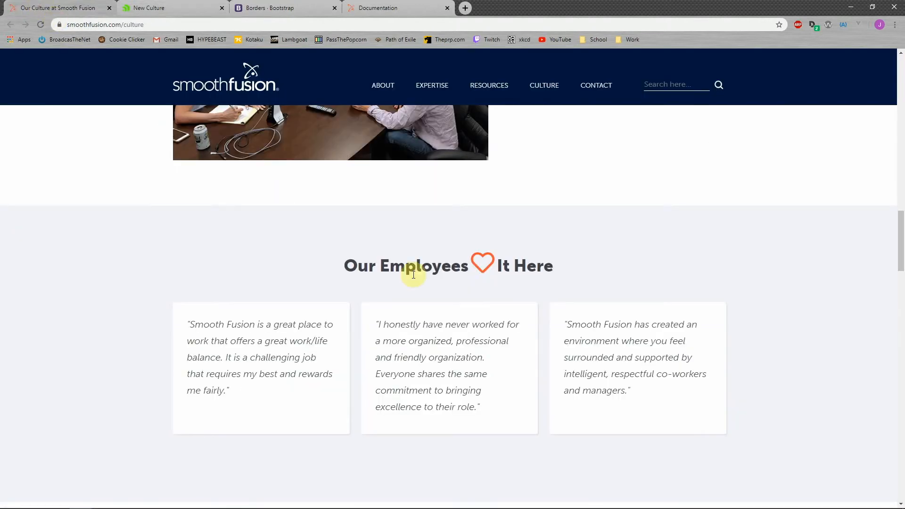
{"action": "scroll", "coordinate": [413, 275], "scroll_direction": "down", "scroll_amount": 2}
{"action": "scroll", "coordinate": [398, 143], "scroll_direction": "up", "scroll_amount": 1}
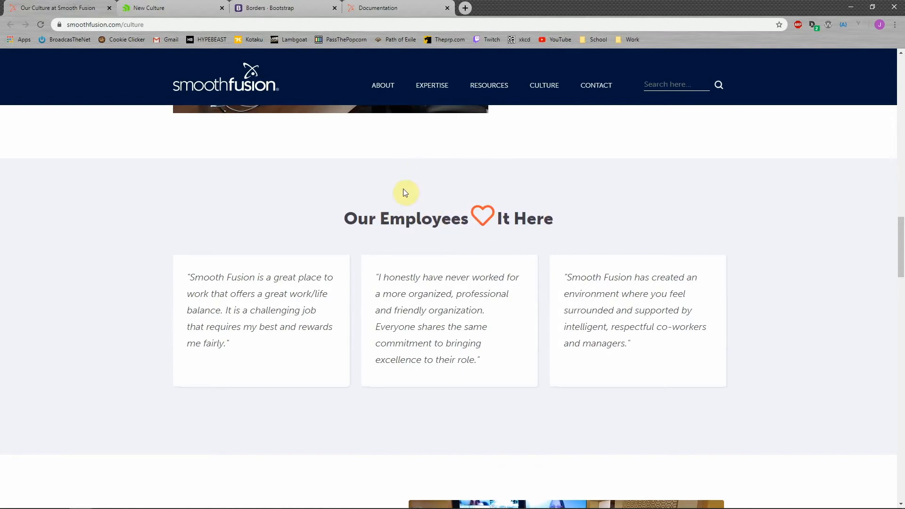
{"action": "left_click", "coordinate": [188, 8]}
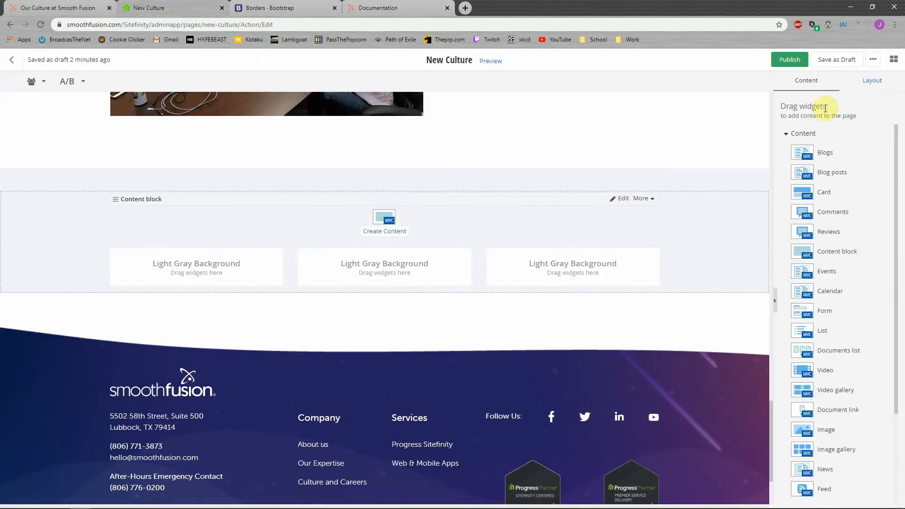
- Add the py-5 class to the container element inside the LightGreyBackground and save it
{"action": "left_click", "coordinate": [870, 81]}
{"action": "left_click", "coordinate": [730, 213]}
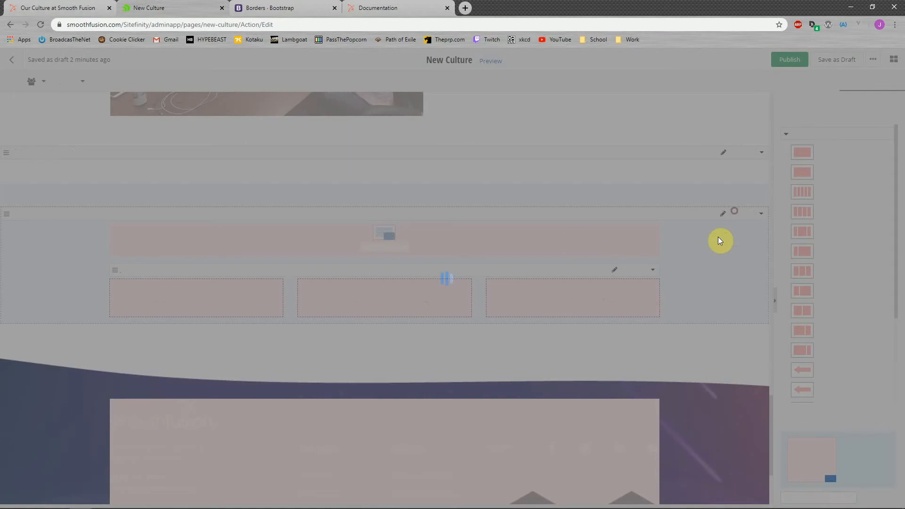
{"action": "left_click", "coordinate": [380, 151]}
{"action": "type", "text": "py-5"}
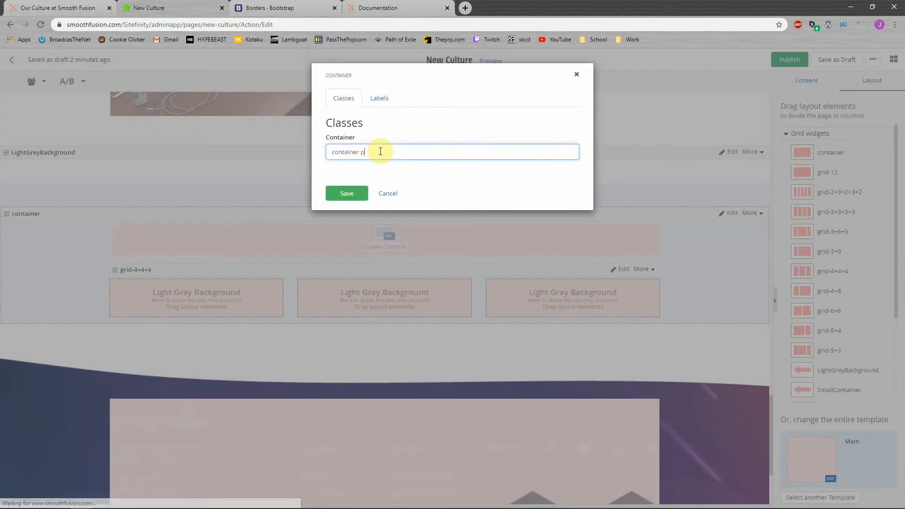
{"action": "left_click", "coordinate": [341, 192]}
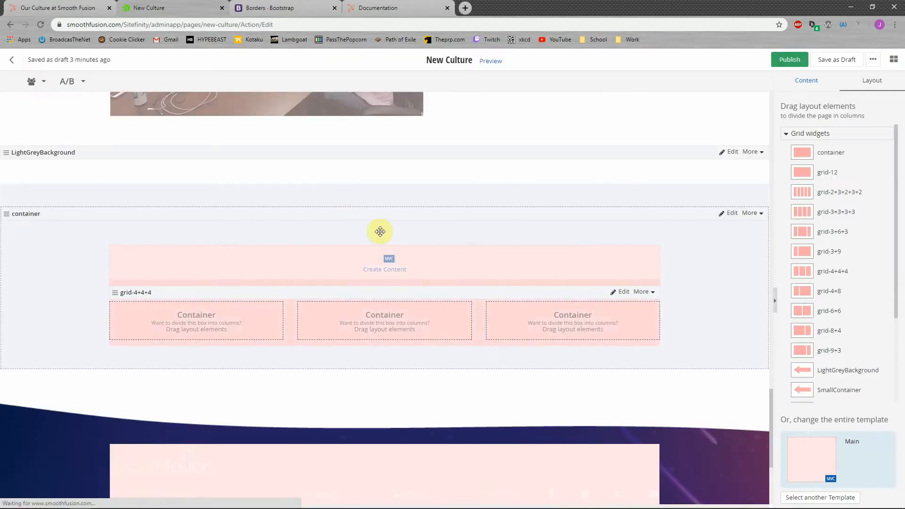
- Fill the content block above the three columns with the copied centered h2 HTML for "Our Employees It Here" with its #ff5630 heart icon, and save
{"action": "left_click", "coordinate": [805, 81]}
{"action": "scroll", "coordinate": [643, 193], "scroll_direction": "down", "scroll_amount": 1}
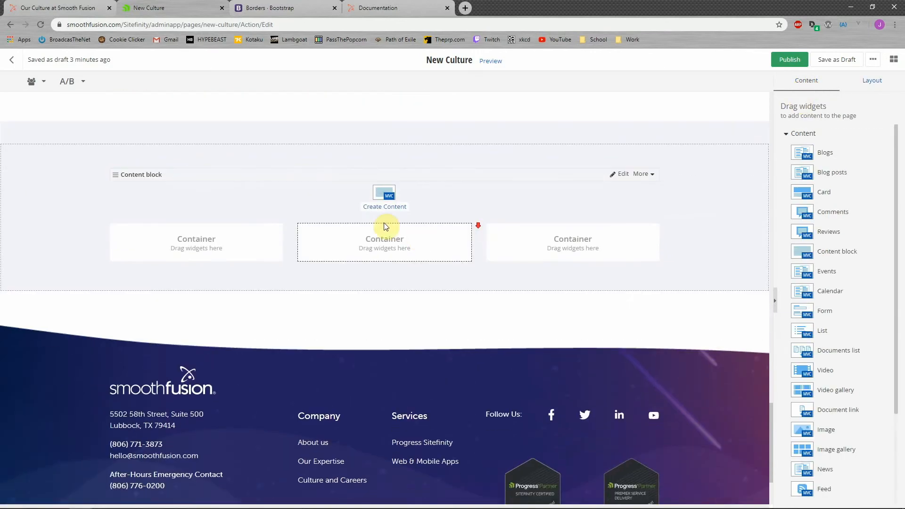
{"action": "left_click", "coordinate": [391, 208]}
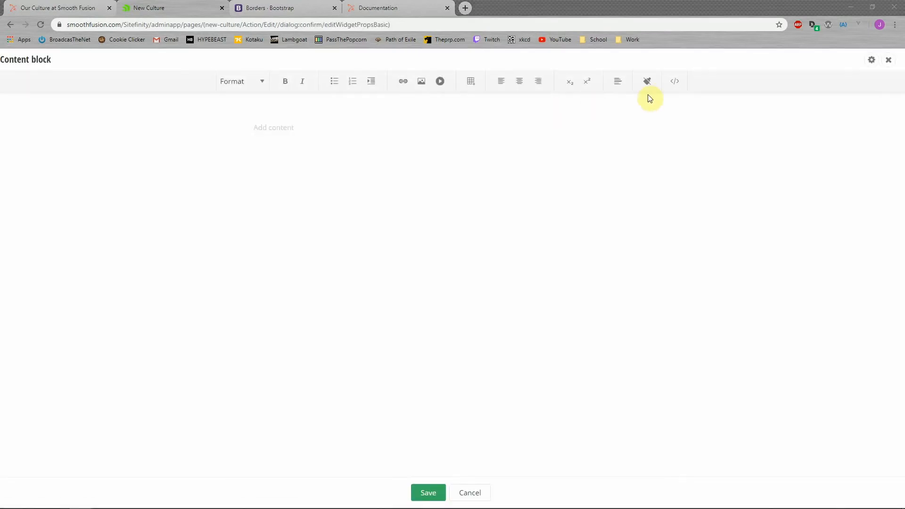
{"action": "left_click", "coordinate": [675, 81]}
{"action": "key", "text": "ctrl+v"}
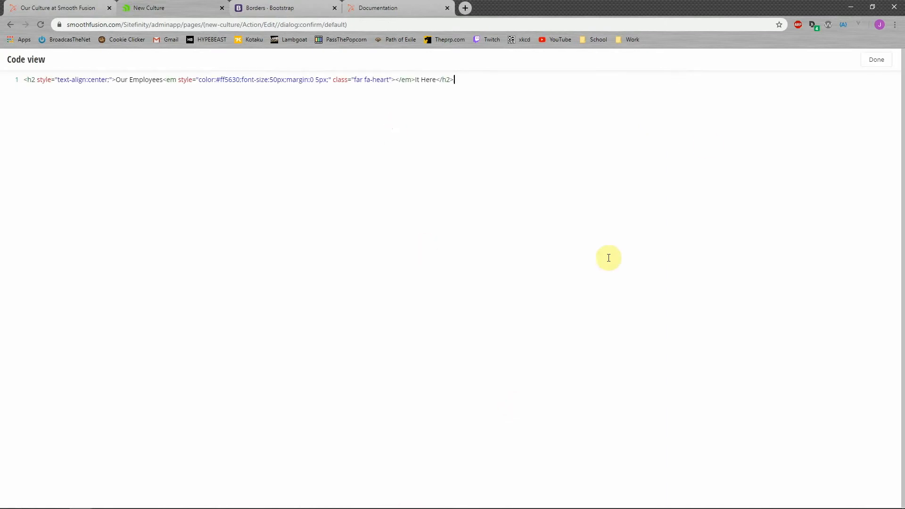
{"action": "left_click", "coordinate": [876, 63]}
{"action": "left_click", "coordinate": [428, 493]}
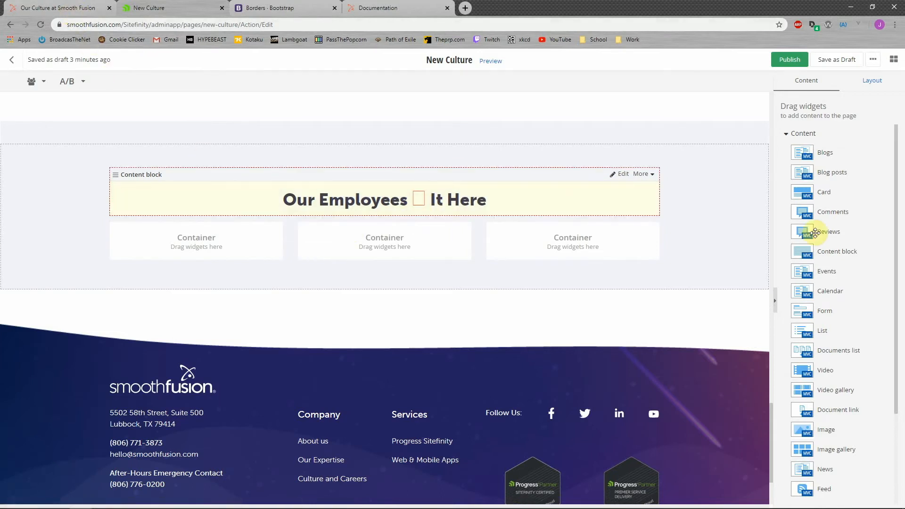
- Check the live Our Employees section and add a content block to each of the three columns beneath the heading
{"action": "left_click", "coordinate": [59, 8]}
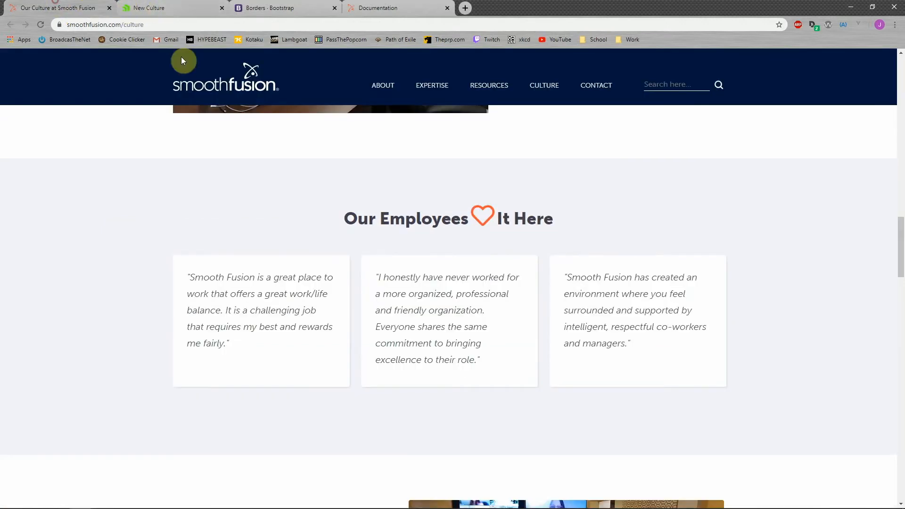
{"action": "left_click", "coordinate": [166, 5]}
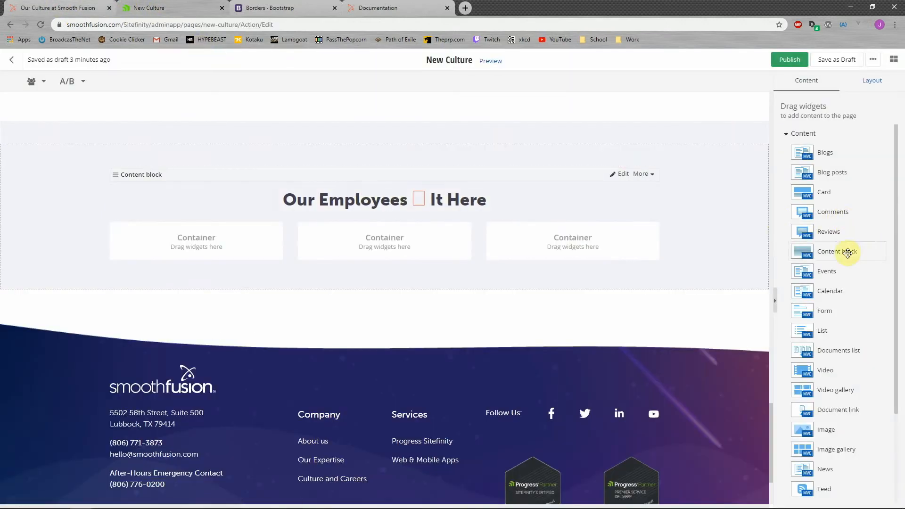
{"action": "left_click_drag", "start_coordinate": [850, 254], "coordinate": [231, 239]}
{"action": "left_click_drag", "start_coordinate": [836, 252], "coordinate": [575, 243]}
- Find the quote-box wrapping class on the Documentation page and inspect the HTML structure of its sample
{"action": "left_click", "coordinate": [410, 8]}
{"action": "scroll", "coordinate": [363, 282], "scroll_direction": "up", "scroll_amount": 12}
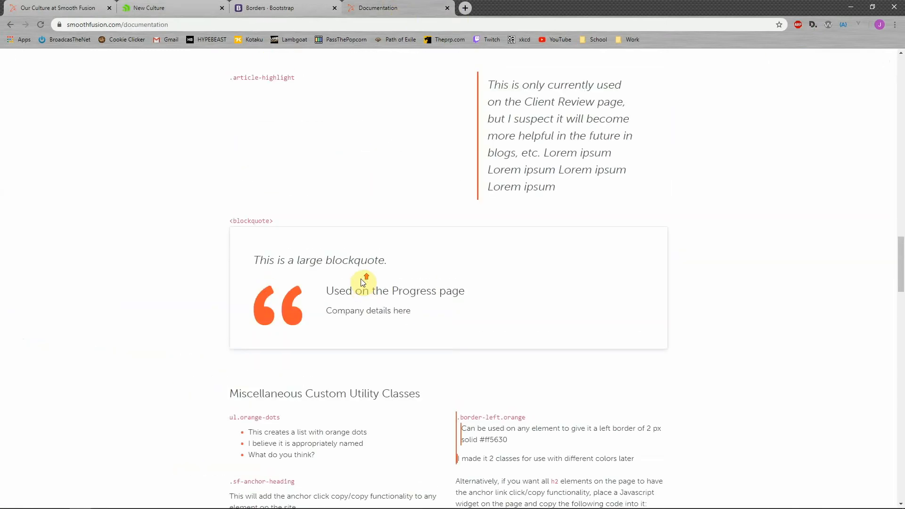
{"action": "mouse_move", "coordinate": [233, 207]}
{"action": "left_mouse_down"}
{"action": "mouse_move", "coordinate": [264, 211]}
{"action": "mouse_move", "coordinate": [232, 206]}
{"action": "left_mouse_up"}
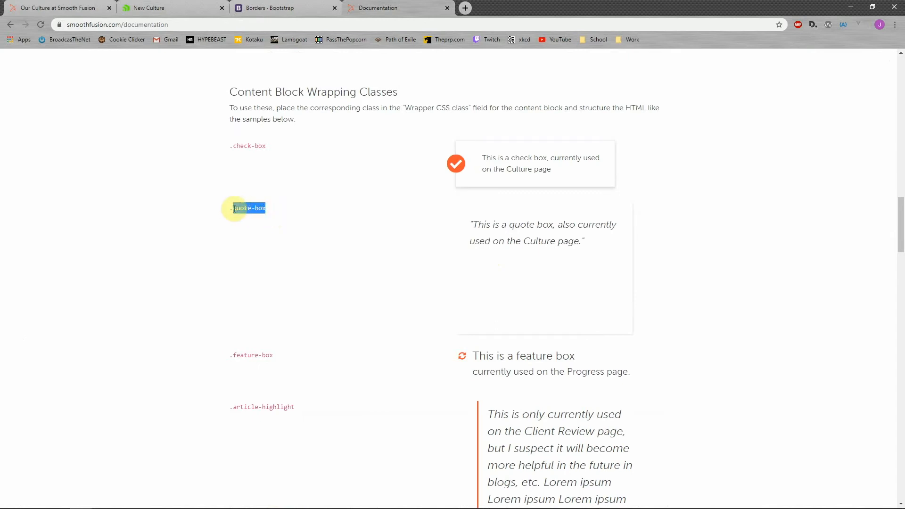
{"action": "left_click", "coordinate": [591, 258]}
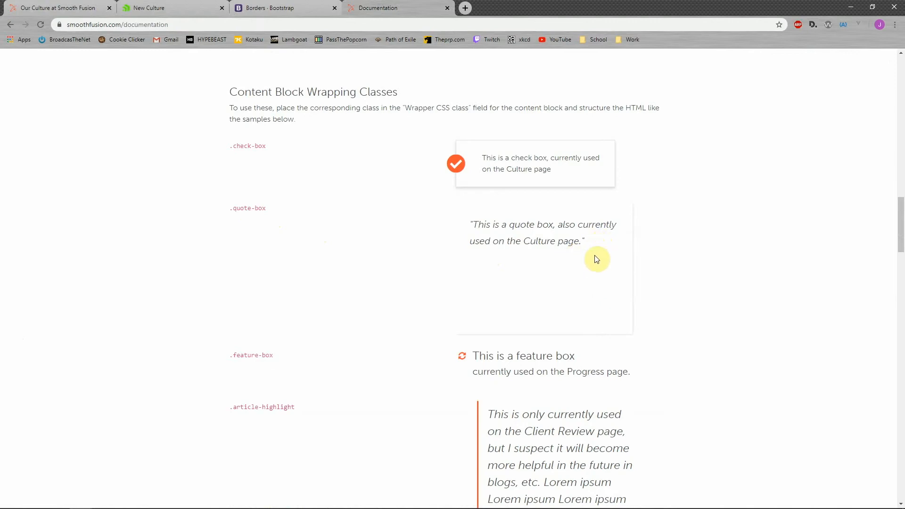
{"action": "right_click", "coordinate": [531, 260]}
{"action": "left_click", "coordinate": [568, 403]}
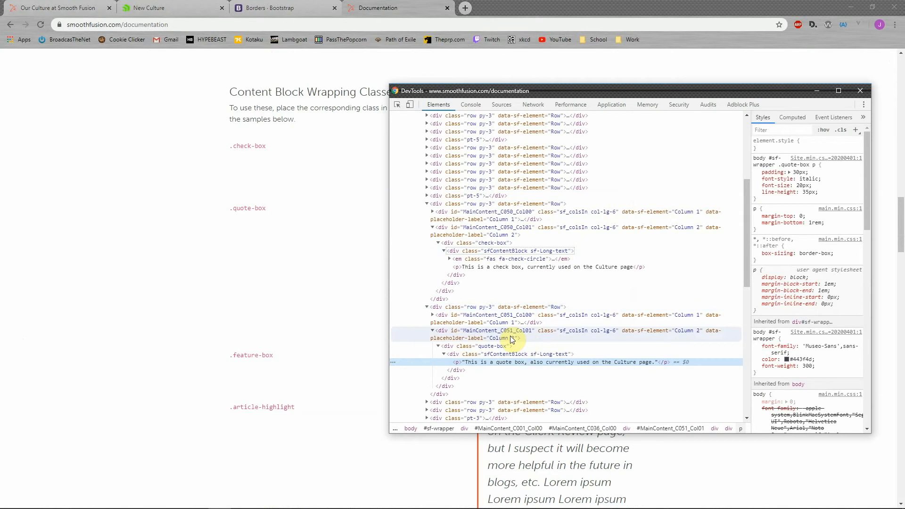
{"action": "scroll", "coordinate": [518, 314], "scroll_direction": "down", "scroll_amount": 1}
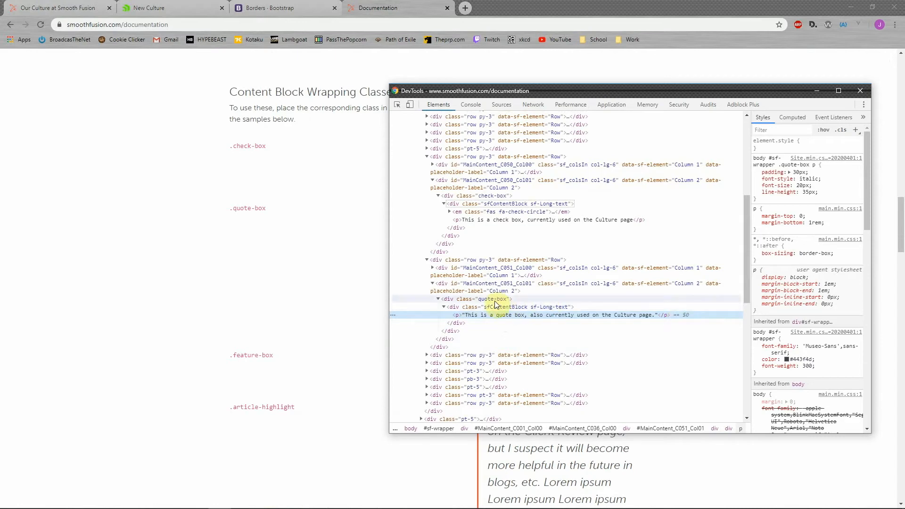
{"action": "left_click", "coordinate": [860, 90]}
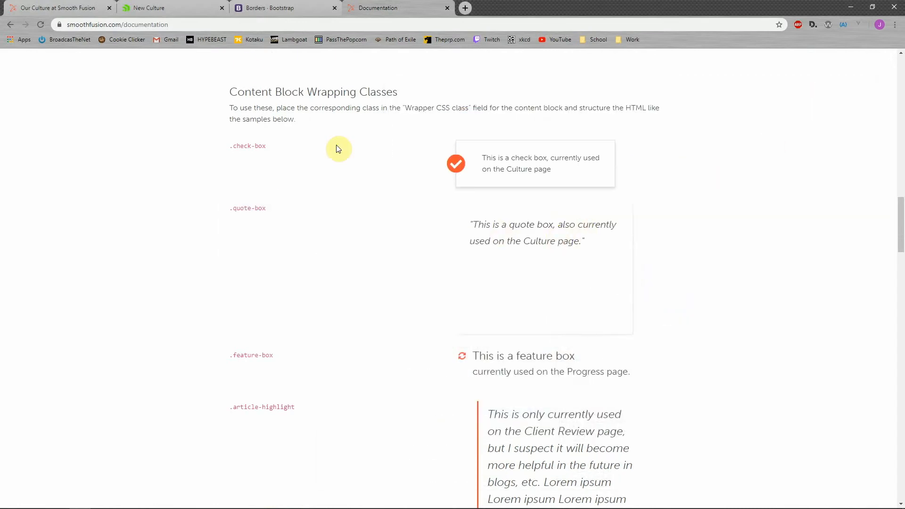
- Copy the first employee quote from the Our Employees section of the live culture page
{"action": "left_click", "coordinate": [160, 7]}
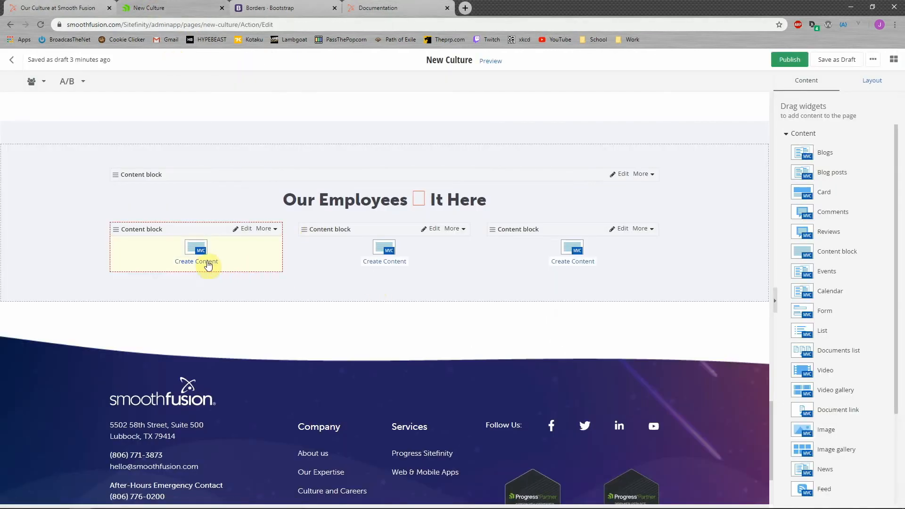
{"action": "left_click", "coordinate": [67, 4]}
{"action": "left_click_drag", "start_coordinate": [246, 342], "coordinate": [180, 282]}
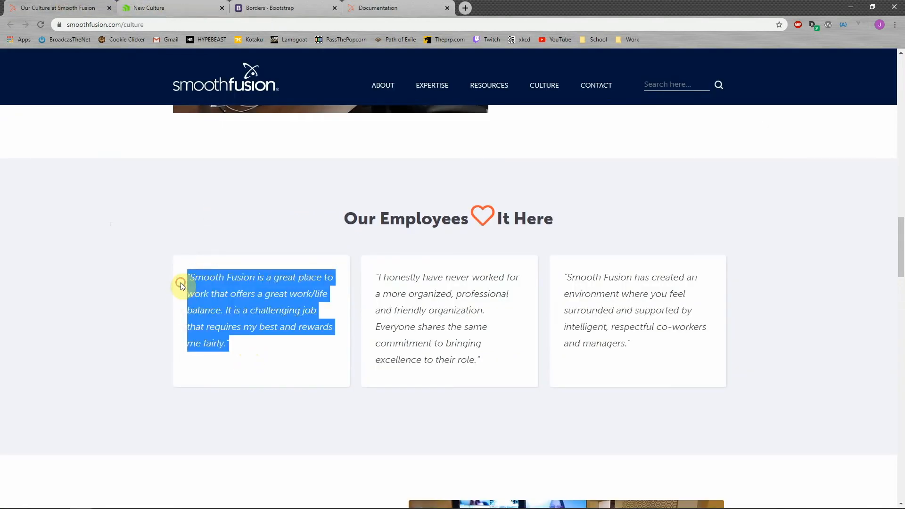
{"action": "left_click", "coordinate": [180, 7]}
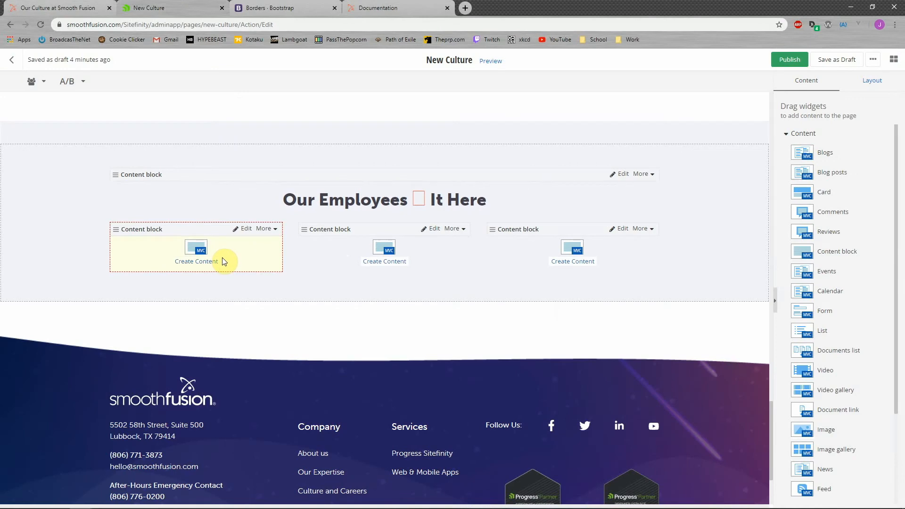
- Paste the copied quote into the first column's content block, set its wrapper CSS class to quote-box, and save
{"action": "left_click", "coordinate": [197, 259]}
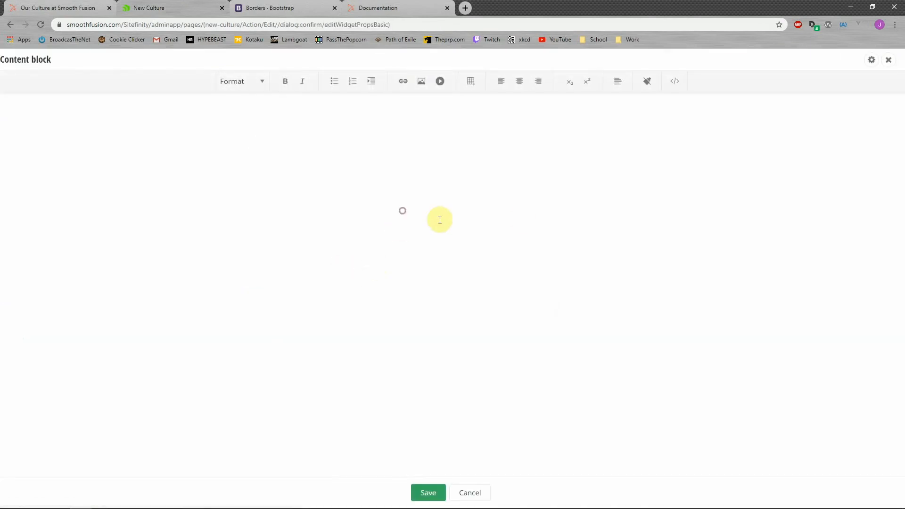
{"action": "left_click", "coordinate": [872, 60]}
{"action": "left_click", "coordinate": [351, 168]}
{"action": "type", "text": "quote-box"}
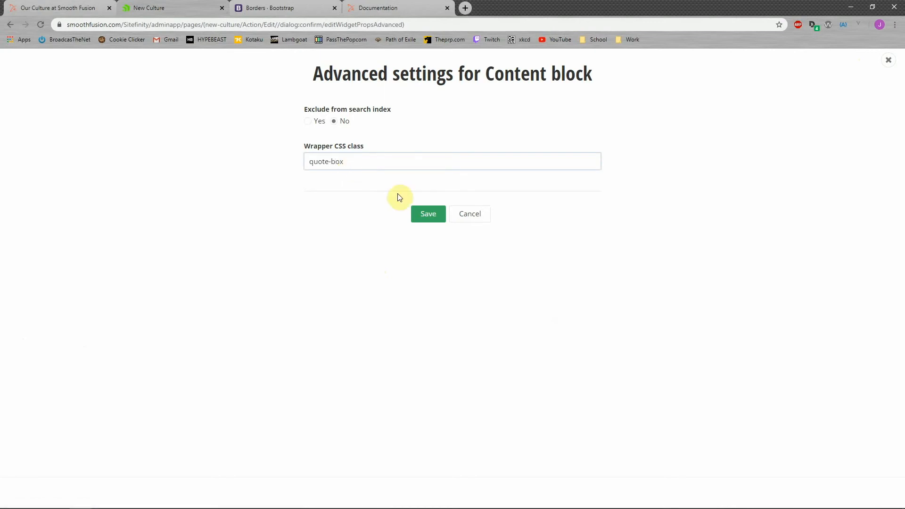
{"action": "left_click", "coordinate": [424, 215]}
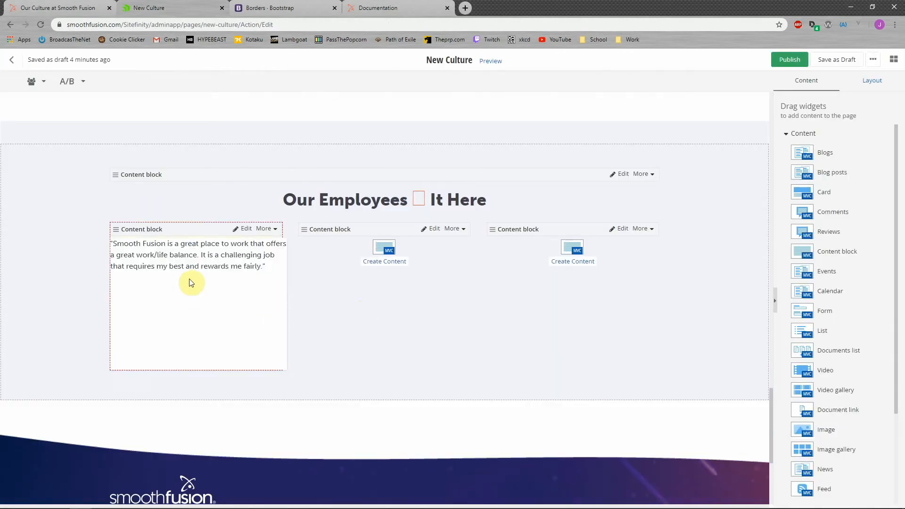
- Try to apply a text format to the whole quote in the first column's content block and save it
{"action": "left_click", "coordinate": [246, 230]}
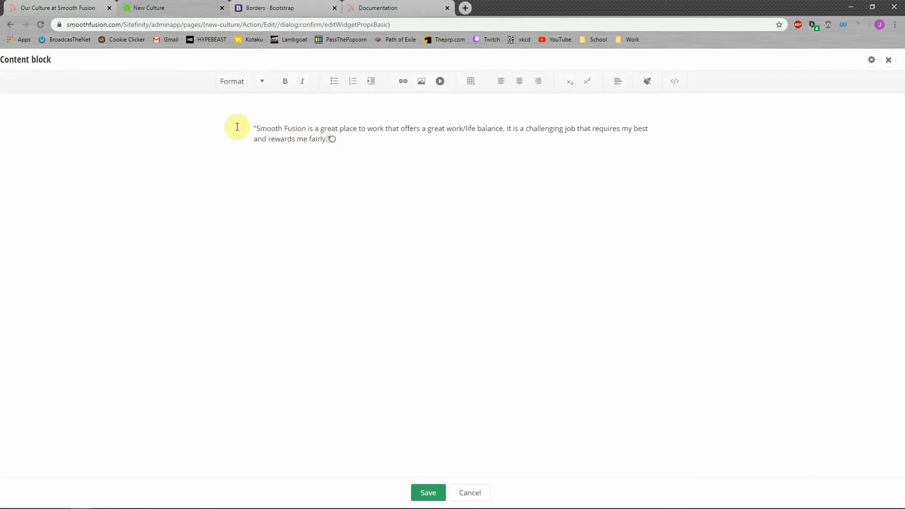
{"action": "left_click_drag", "start_coordinate": [333, 140], "coordinate": [219, 125]}
{"action": "left_click", "coordinate": [262, 83]}
{"action": "left_click", "coordinate": [249, 101]}
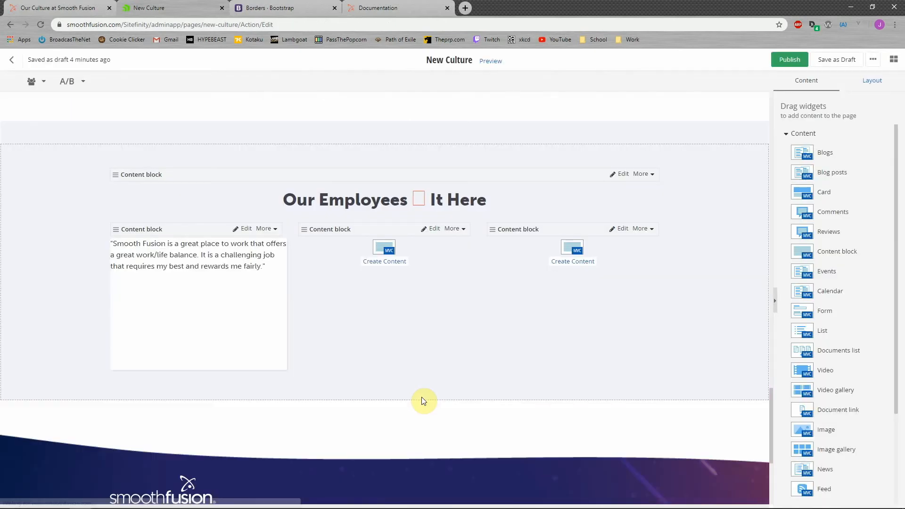
- Retry formatting the selected quote and check its HTML in code view, closing the content block without saving
{"action": "left_click", "coordinate": [243, 230]}
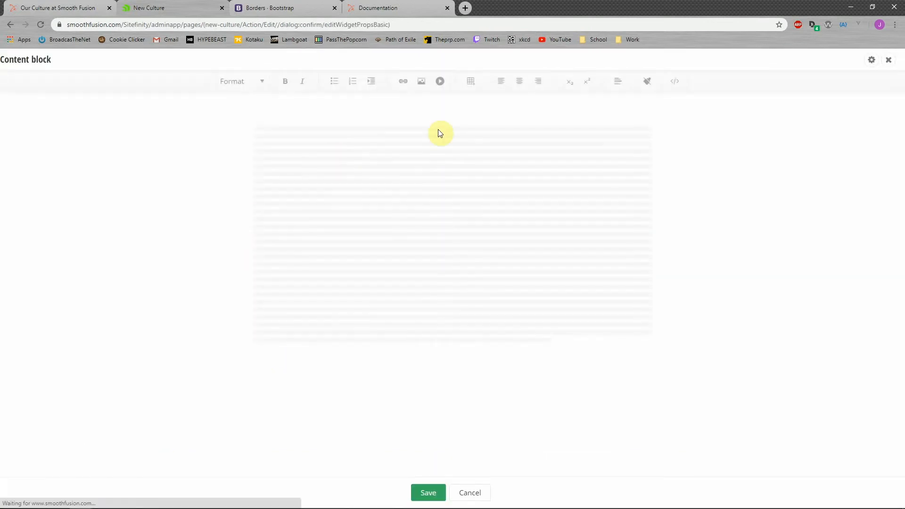
{"action": "left_click", "coordinate": [342, 141]}
{"action": "left_click_drag", "start_coordinate": [297, 132], "coordinate": [236, 113]}
{"action": "left_click", "coordinate": [249, 81]}
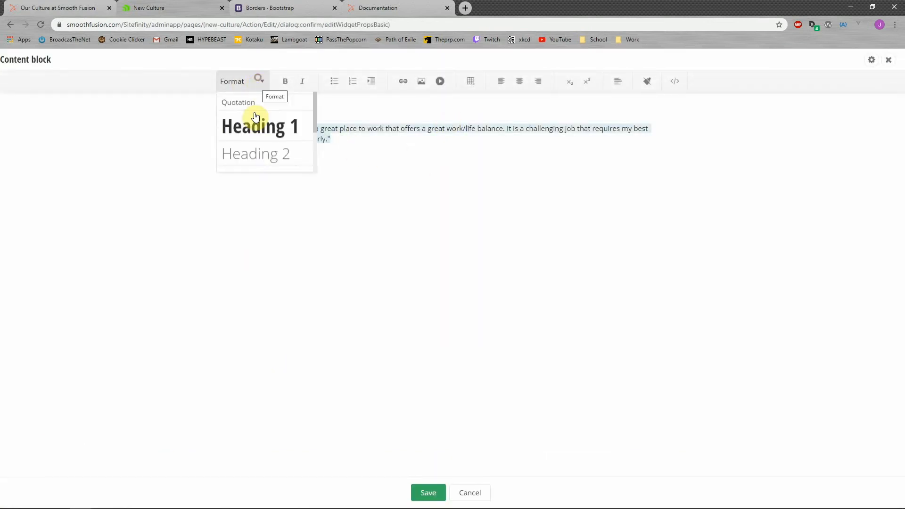
{"action": "left_click", "coordinate": [251, 102]}
{"action": "left_click", "coordinate": [674, 81]}
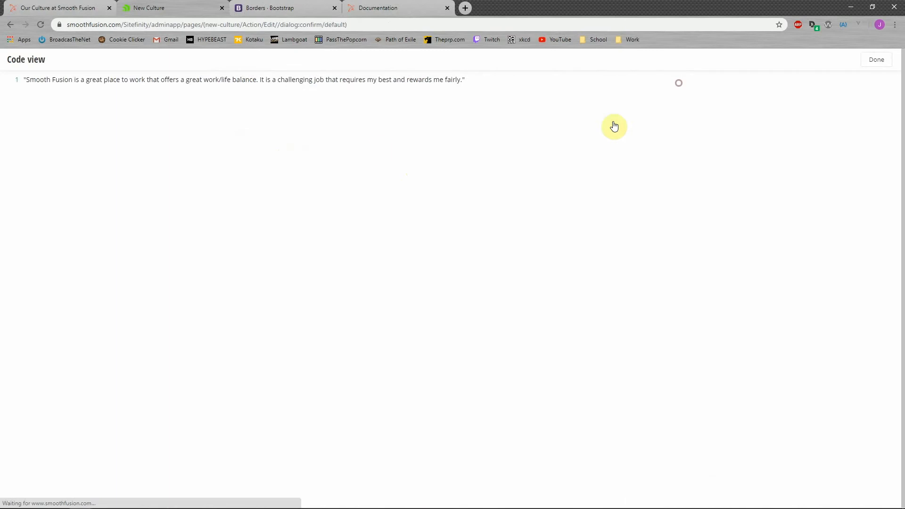
{"action": "left_click", "coordinate": [877, 59]}
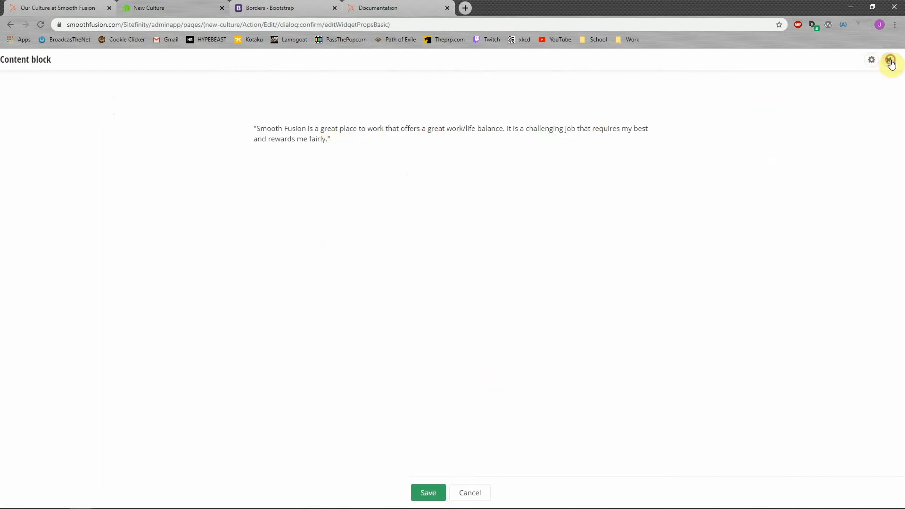
{"action": "left_click", "coordinate": [890, 61]}
- Delete the first column's content block and move the middle column's empty content block into its place
{"action": "left_click", "coordinate": [265, 229]}
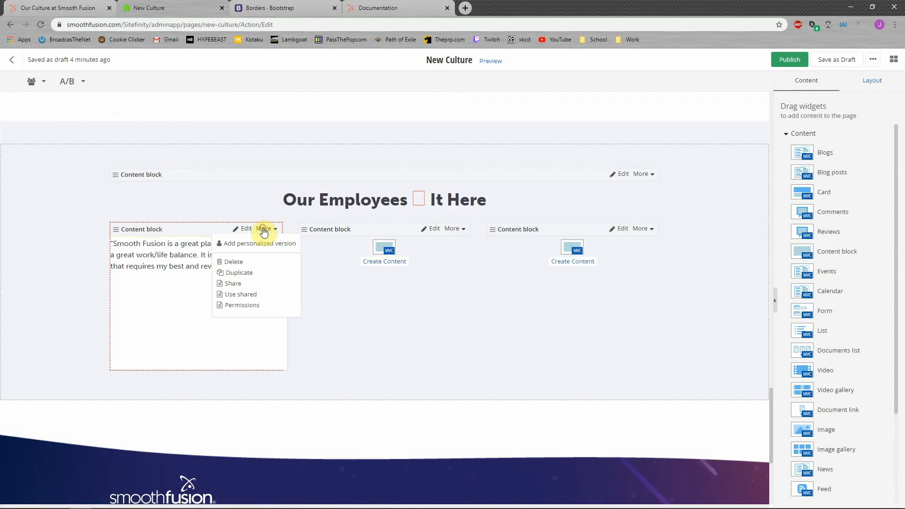
{"action": "left_click", "coordinate": [247, 266]}
{"action": "left_click_drag", "start_coordinate": [380, 229], "coordinate": [234, 290]}
- Set the first column's empty content block to Paragraph format, insert the "Smooth Fusion is a great place to work" quote, and save
{"action": "left_click", "coordinate": [202, 264]}
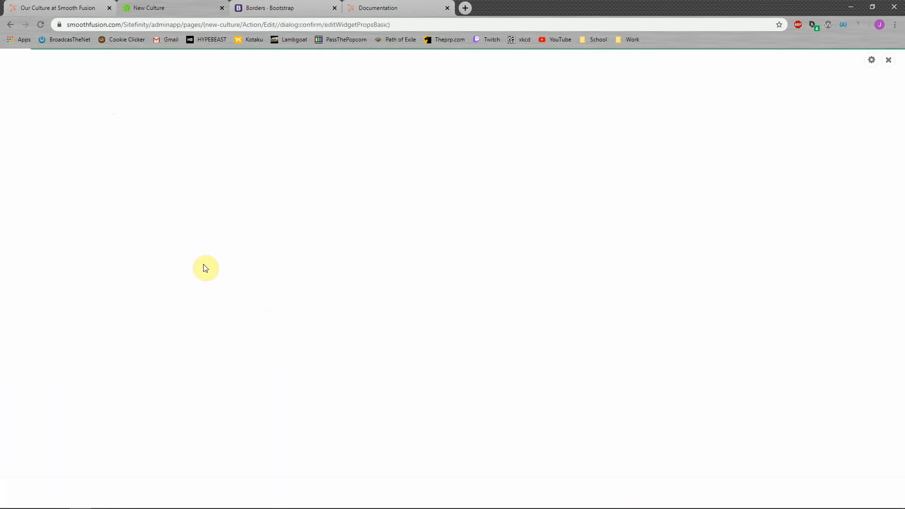
{"action": "left_click", "coordinate": [252, 86]}
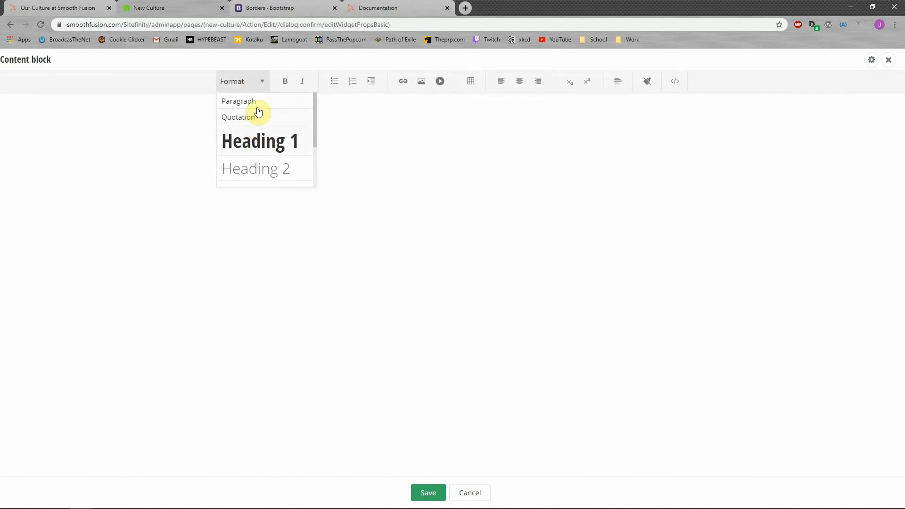
{"action": "left_click", "coordinate": [258, 102]}
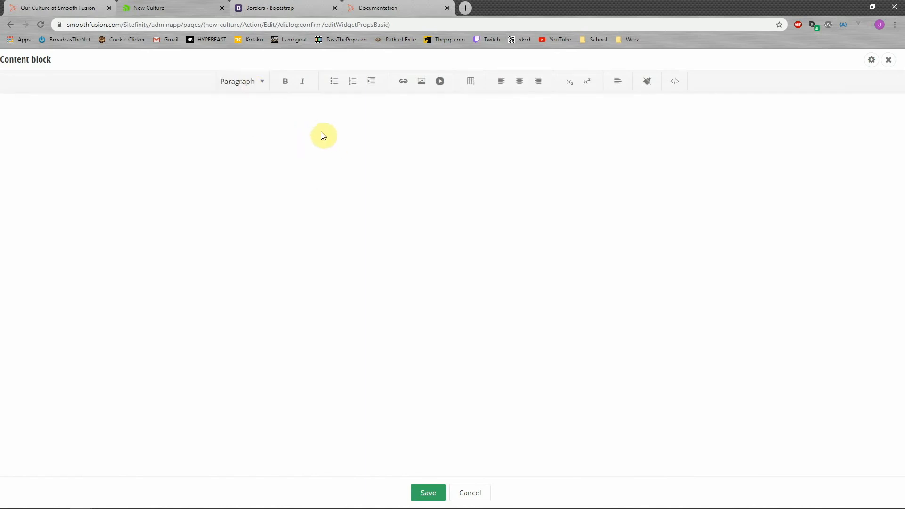
{"action": "type", "text": "\"Smooth Fusion is a great place to work that offers a great work/life balance. It is a challenging job that requires my best and rewards me fairly.\""}
{"action": "left_click_drag", "start_coordinate": [337, 137], "coordinate": [232, 131]}
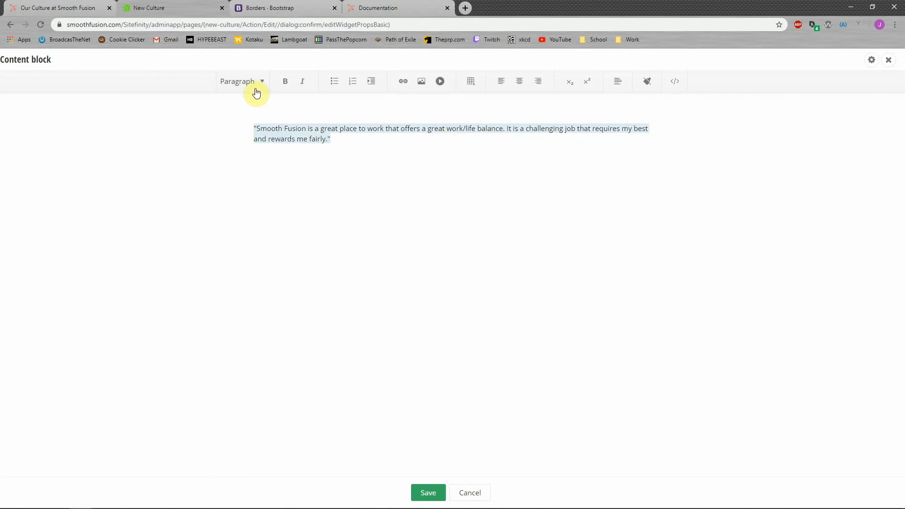
{"action": "left_click", "coordinate": [429, 493]}
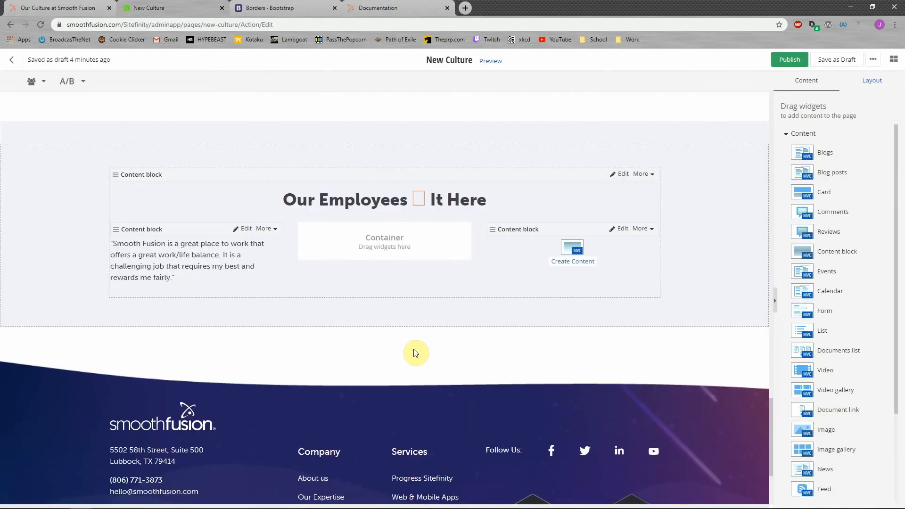
- Set the wrapper CSS class of the first column's content block to quote-box and save the block
{"action": "left_click", "coordinate": [245, 229]}
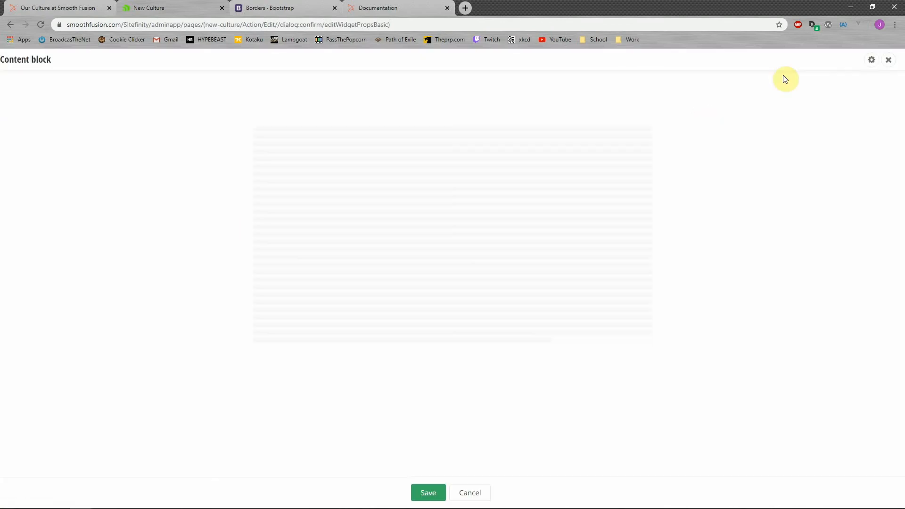
{"action": "left_click", "coordinate": [872, 60]}
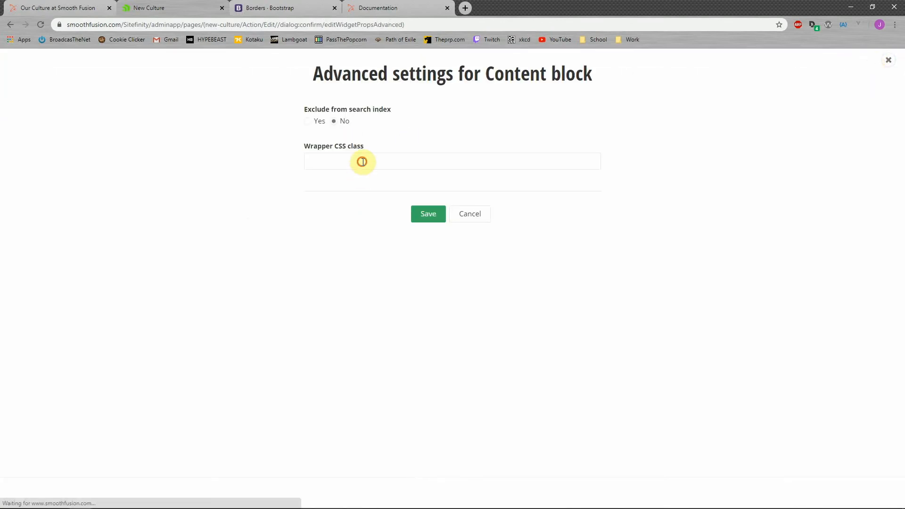
{"action": "left_click", "coordinate": [363, 162]}
{"action": "type", "text": "quote-bnox"}
{"action": "key", "text": "BackSpace"}
{"action": "left_click", "coordinate": [427, 214]}
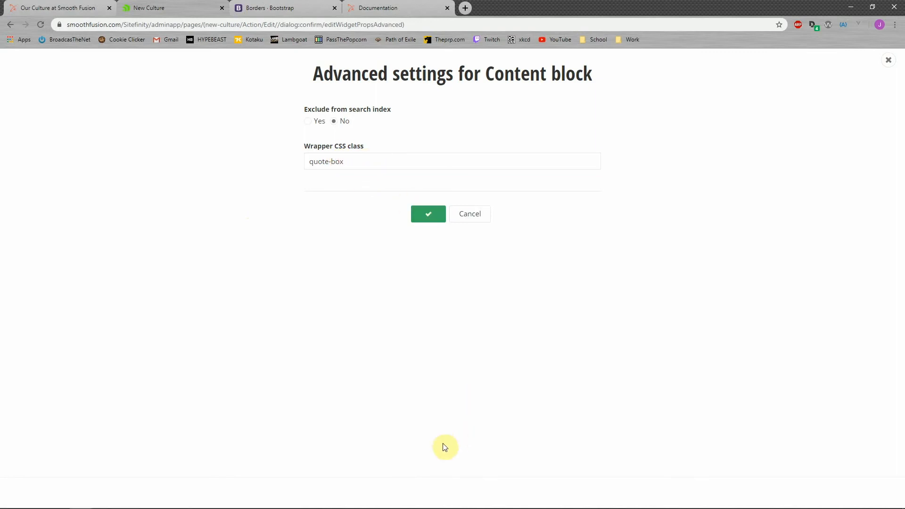
{"action": "left_click", "coordinate": [424, 492]}
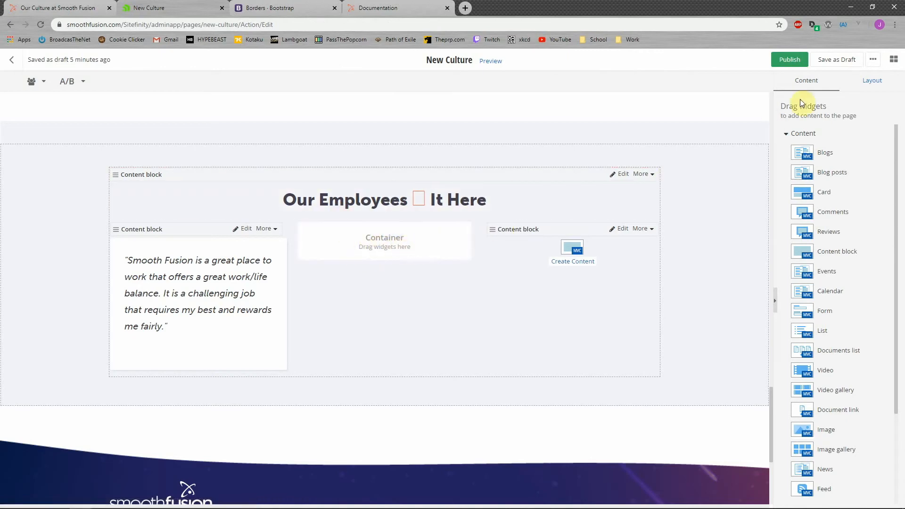
- Add a content block to the empty middle column under the Our Employees heading and open it for editing
{"action": "left_click", "coordinate": [870, 81]}
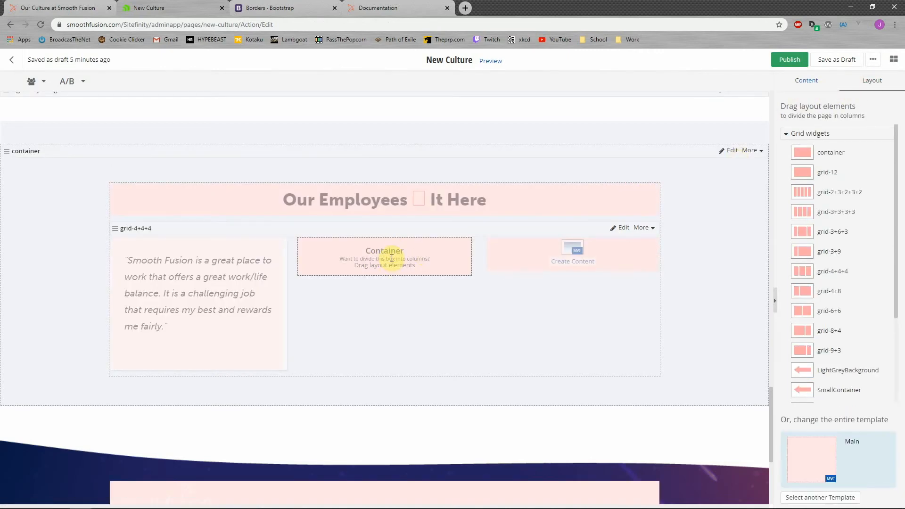
{"action": "left_click", "coordinate": [806, 80]}
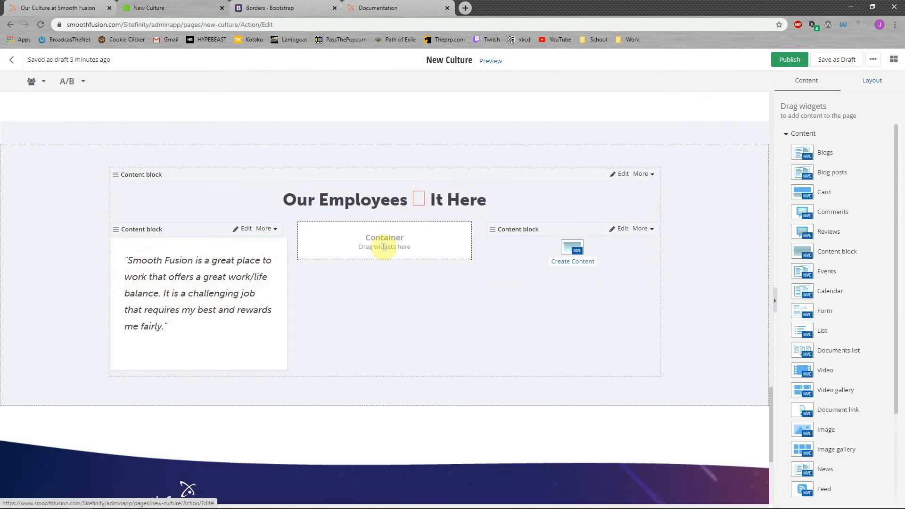
{"action": "left_click_drag", "start_coordinate": [843, 253], "coordinate": [386, 308]}
{"action": "left_click", "coordinate": [385, 259]}
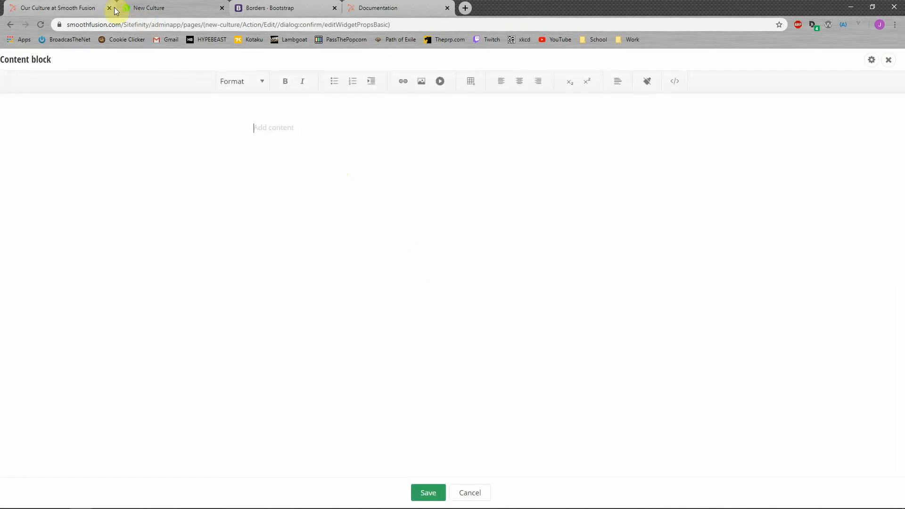
- Copy the "I honestly have never worked for a more organized" quote from the live page into the middle content block in Paragraph format
{"action": "left_click", "coordinate": [80, 8]}
{"action": "left_click_drag", "start_coordinate": [491, 380], "coordinate": [360, 270]}
{"action": "key", "text": "ctrl+c"}
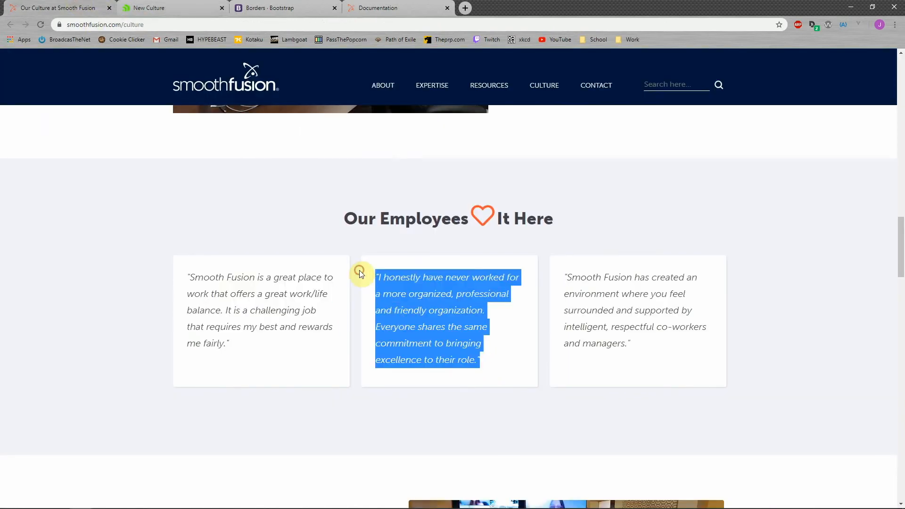
{"action": "left_click", "coordinate": [189, 7]}
{"action": "left_click", "coordinate": [255, 81]}
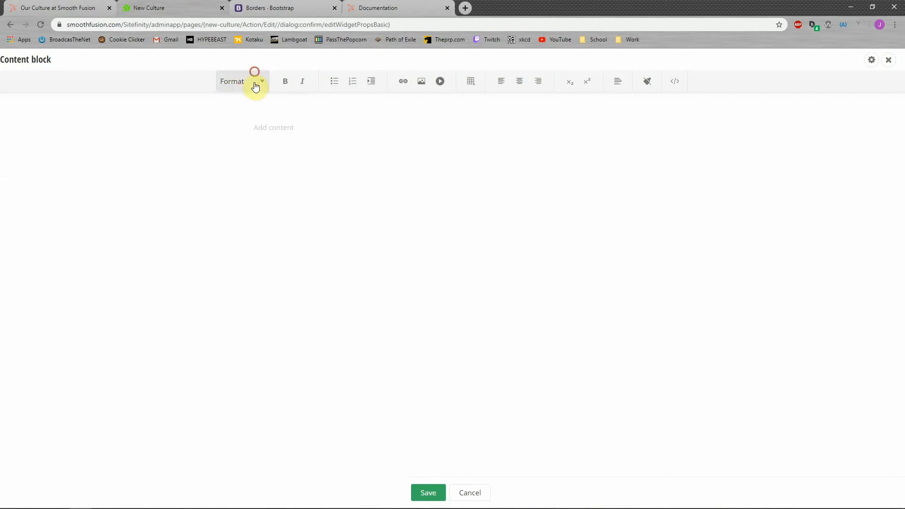
{"action": "left_click", "coordinate": [254, 103]}
{"action": "left_click", "coordinate": [367, 151]}
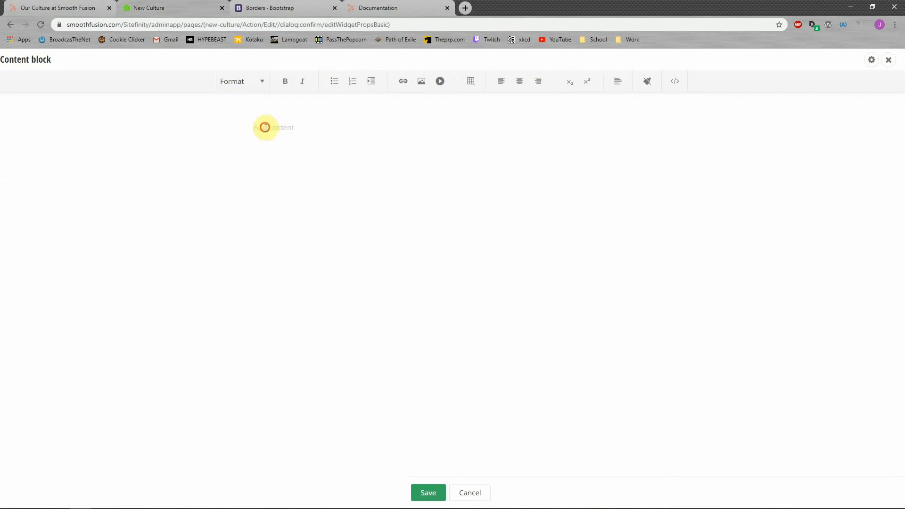
{"action": "key", "text": "ctrl+v"}
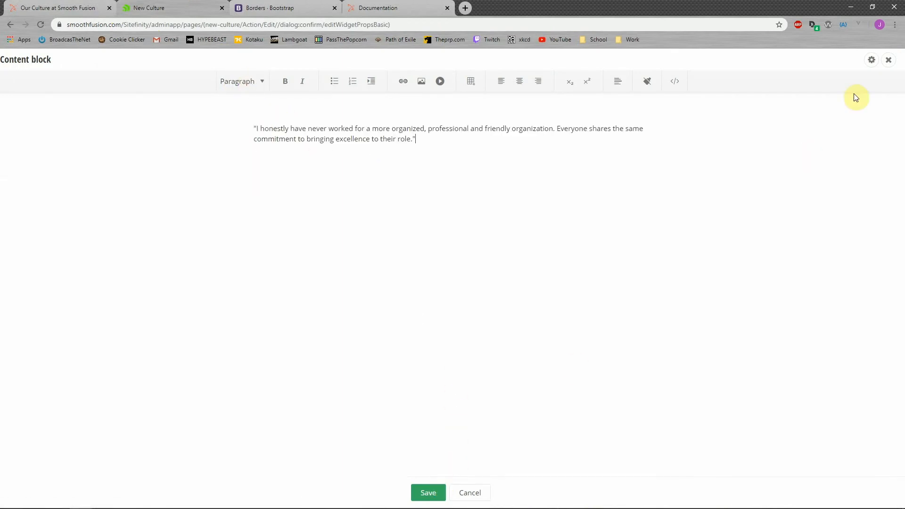
- Set the middle content block's wrapper CSS class to quote-box and save the block
{"action": "left_click", "coordinate": [870, 61]}
{"action": "left_click", "coordinate": [357, 161]}
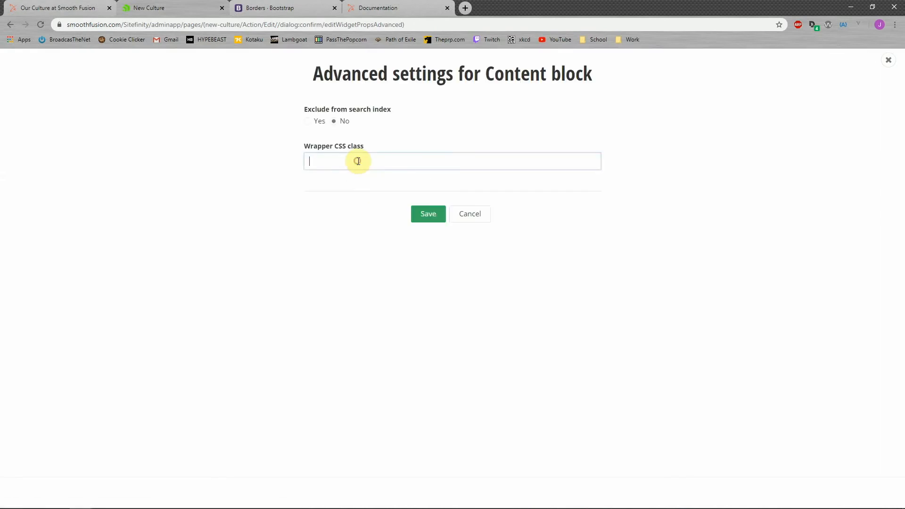
{"action": "type", "text": "quote="}
{"action": "key", "text": "BackSpace"}
{"action": "type", "text": "-"}
{"action": "left_click", "coordinate": [430, 215]}
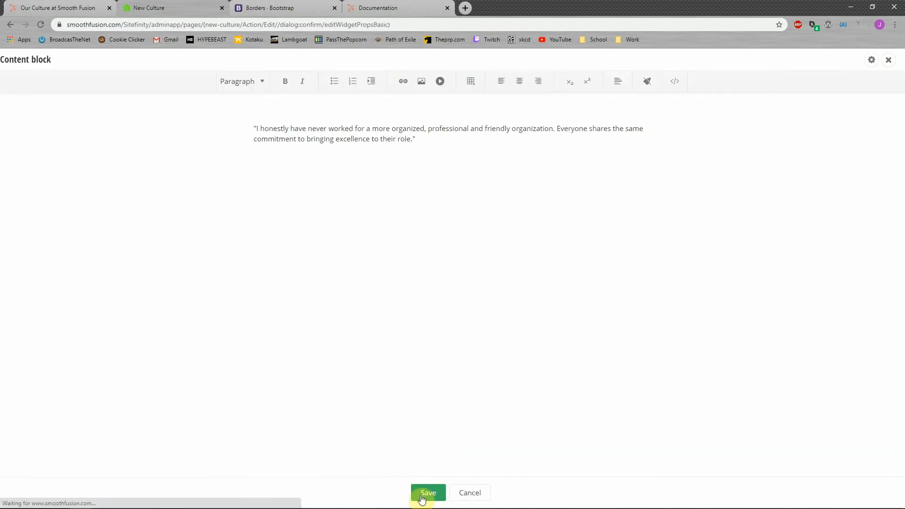
{"action": "left_click", "coordinate": [421, 496]}
- Copy the live page's "Smooth Fusion has created an environment" quote into the third column's content block in Paragraph format
{"action": "left_click", "coordinate": [52, 2]}
{"action": "left_click_drag", "start_coordinate": [646, 343], "coordinate": [567, 275]}
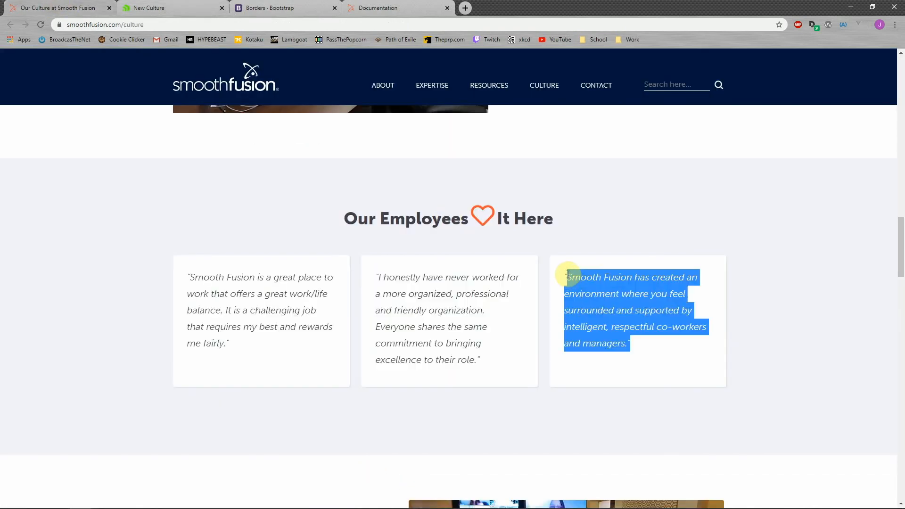
{"action": "left_click", "coordinate": [177, 7]}
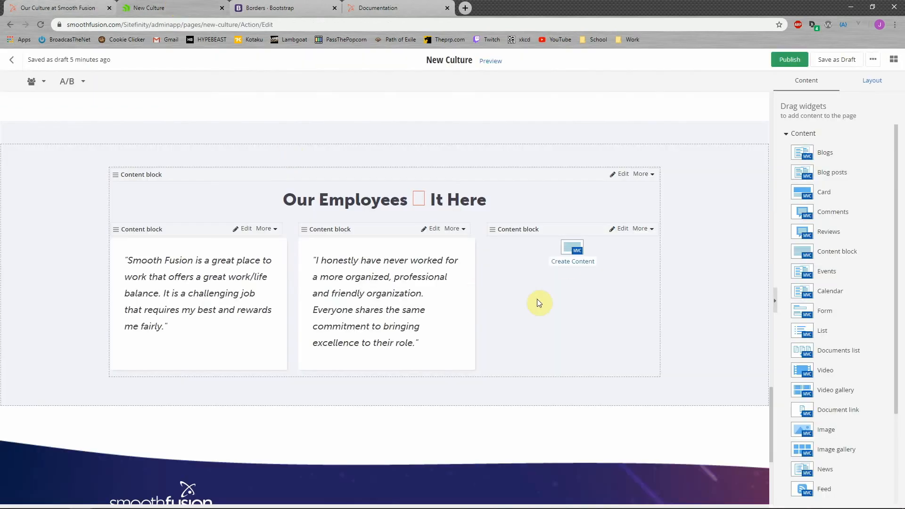
{"action": "left_click", "coordinate": [579, 261]}
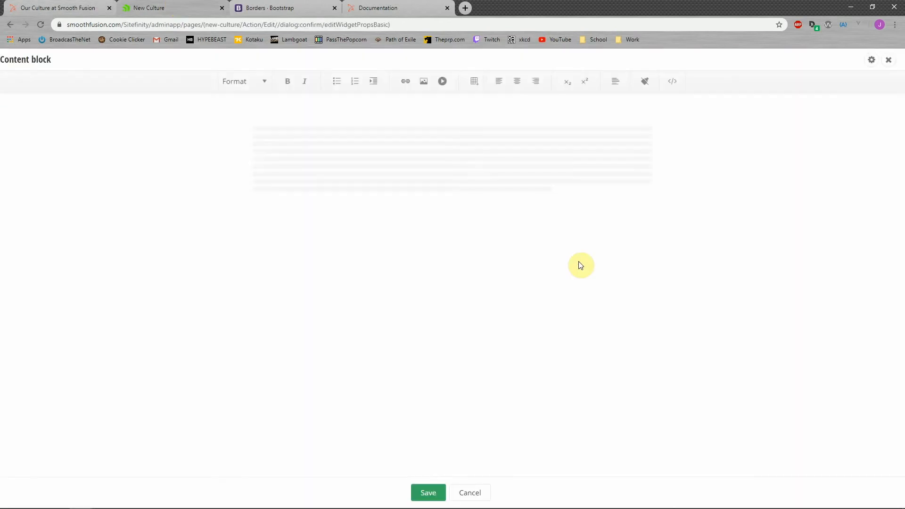
{"action": "left_click", "coordinate": [236, 83]}
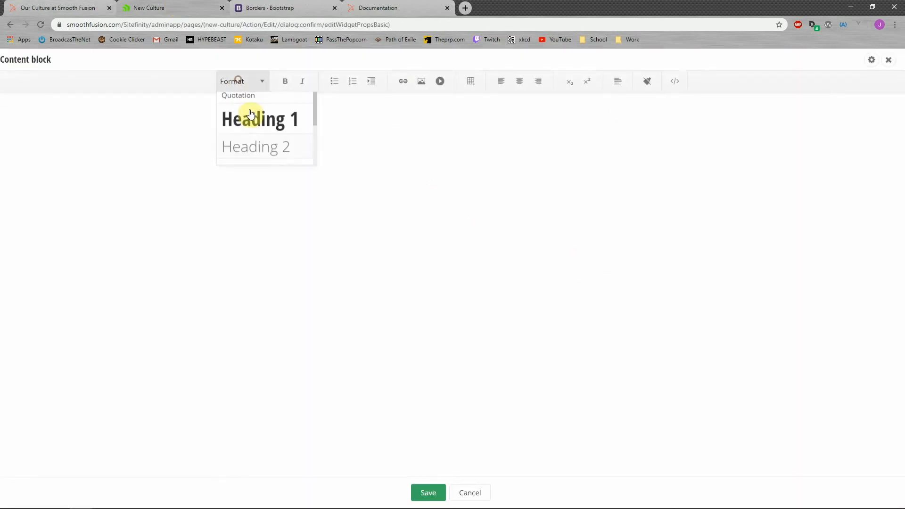
{"action": "left_click", "coordinate": [254, 102]}
{"action": "type", "text": "\"Smooth Fusion has created an environment where you feel surrounded and supported by intelligent, respectful co-workers and managers.\""}
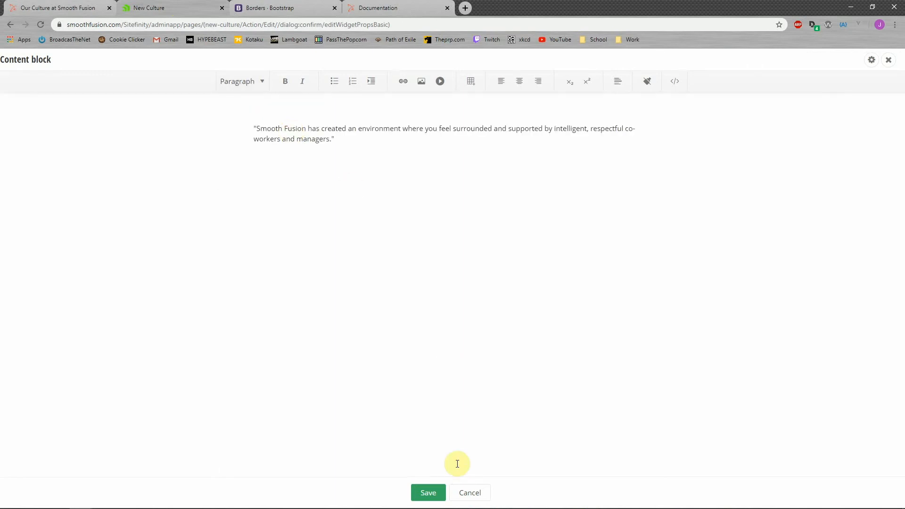
- Set the third column content block's wrapper CSS class to quote-box and save the block
{"action": "left_click", "coordinate": [872, 60]}
{"action": "left_click", "coordinate": [359, 165]}
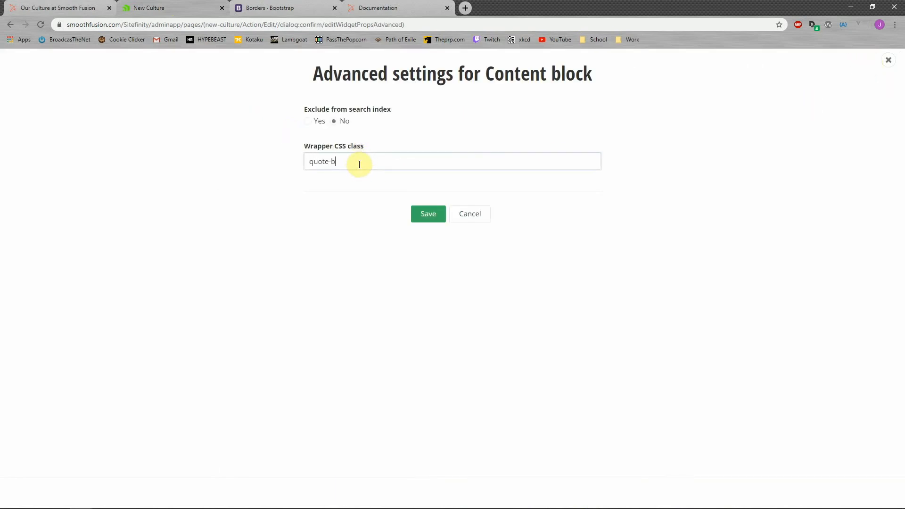
{"action": "type", "text": "quote-box"}
{"action": "left_click", "coordinate": [429, 217]}
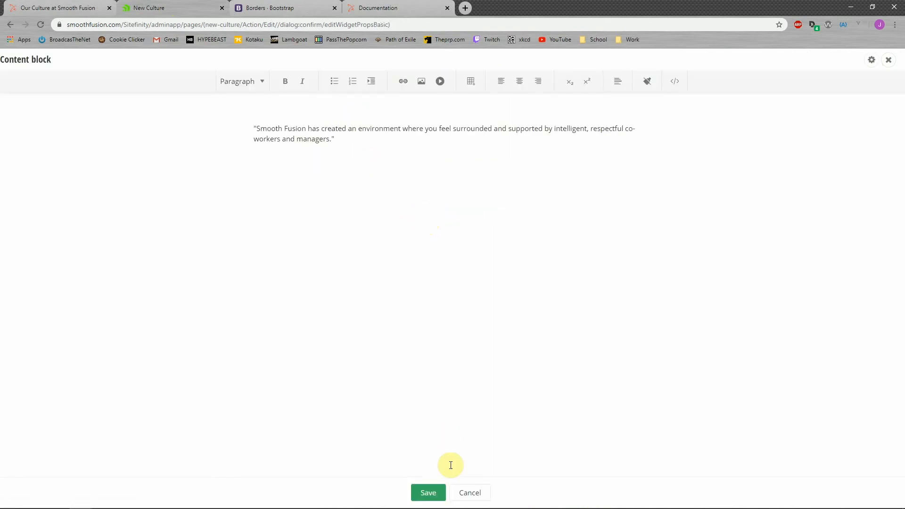
{"action": "left_click", "coordinate": [417, 494]}
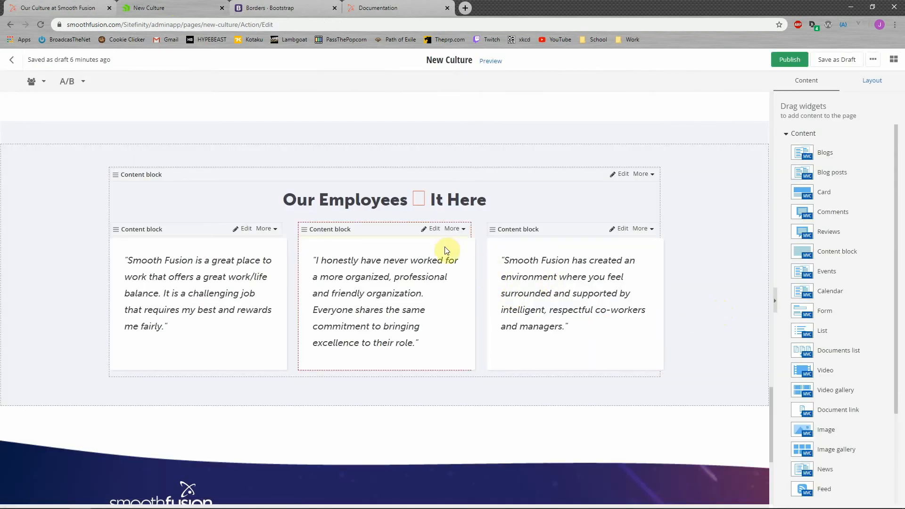
- Save the New Culture page as a draft and preview its Our Employees section
{"action": "left_click", "coordinate": [836, 60]}
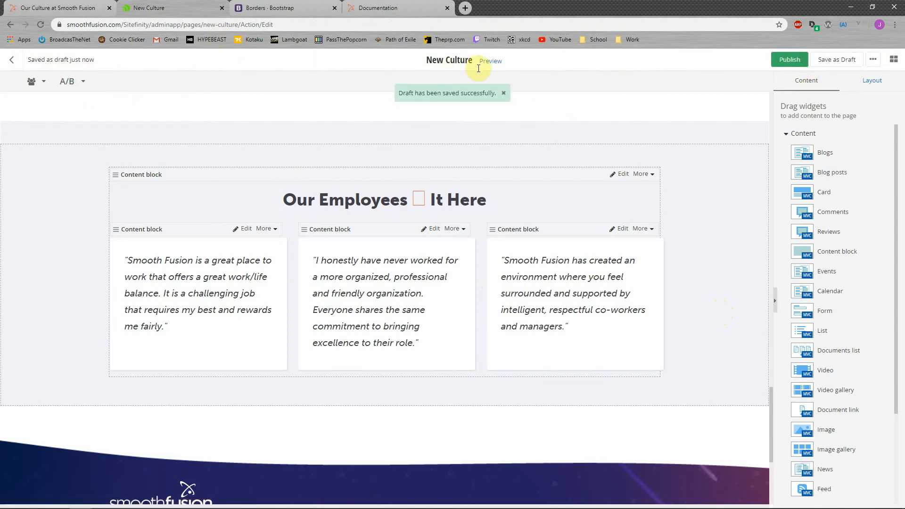
{"action": "left_click", "coordinate": [491, 61]}
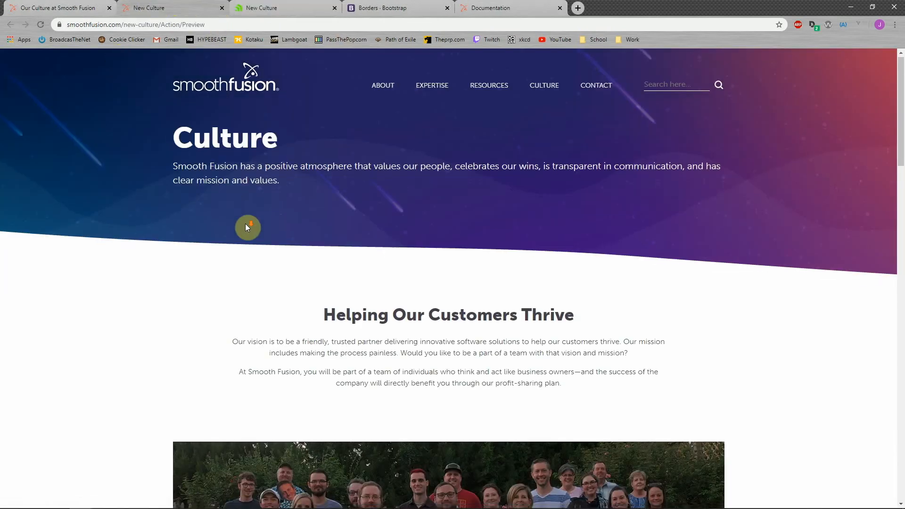
{"action": "scroll", "coordinate": [244, 217], "scroll_direction": "down", "scroll_amount": 10}
{"action": "scroll", "coordinate": [243, 211], "scroll_direction": "down", "scroll_amount": 15}
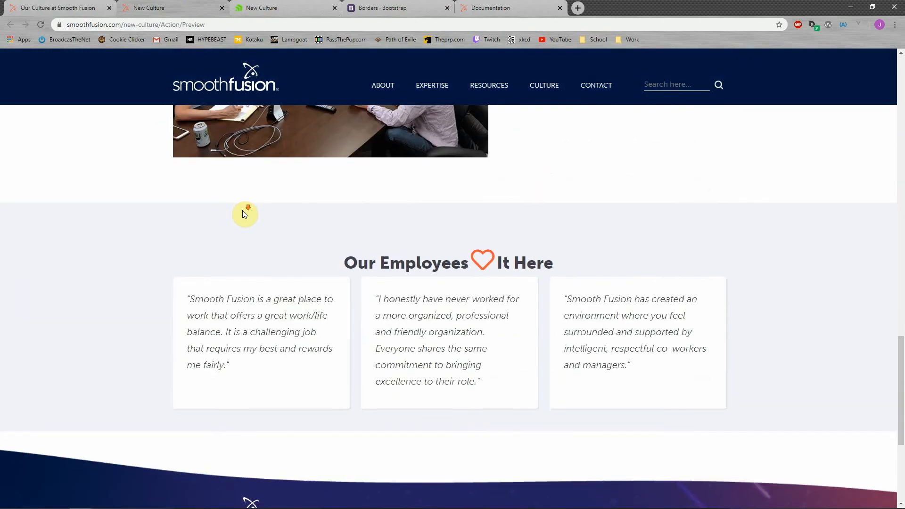
{"action": "scroll", "coordinate": [242, 210], "scroll_direction": "down", "scroll_amount": 1}
{"action": "scroll", "coordinate": [243, 210], "scroll_direction": "up", "scroll_amount": 1}
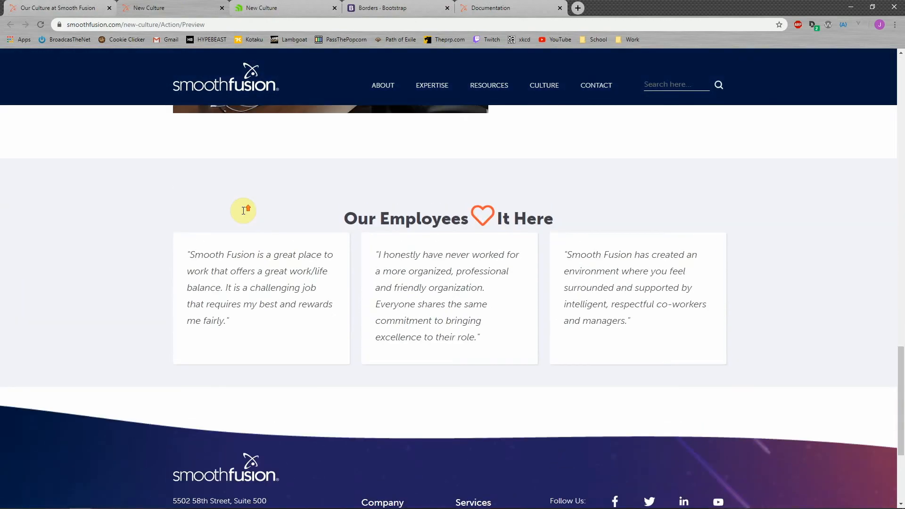
- Compare the spacing around the employee quote boxes in the preview with the live Culture page
{"action": "left_click", "coordinate": [70, 7]}
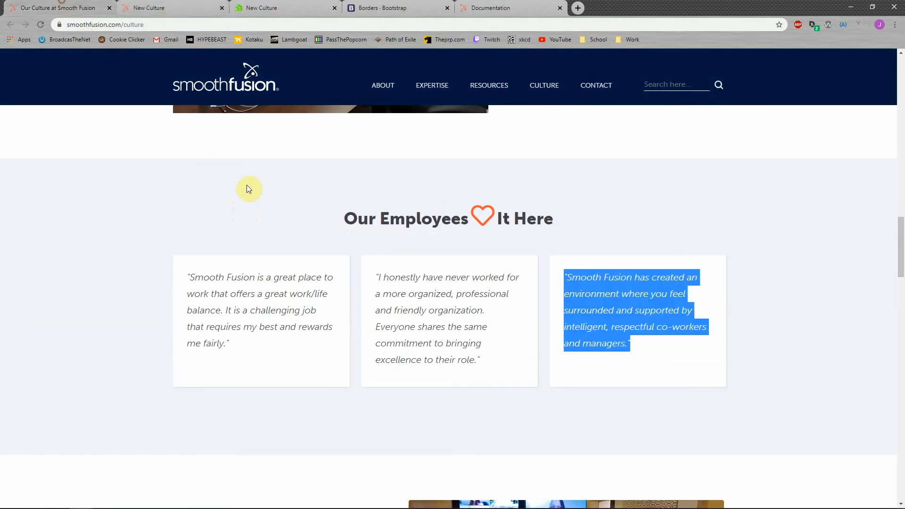
{"action": "left_click", "coordinate": [165, 5]}
{"action": "left_click", "coordinate": [56, 5]}
{"action": "left_click", "coordinate": [160, 5]}
{"action": "left_click", "coordinate": [71, 7]}
{"action": "left_click", "coordinate": [688, 384]}
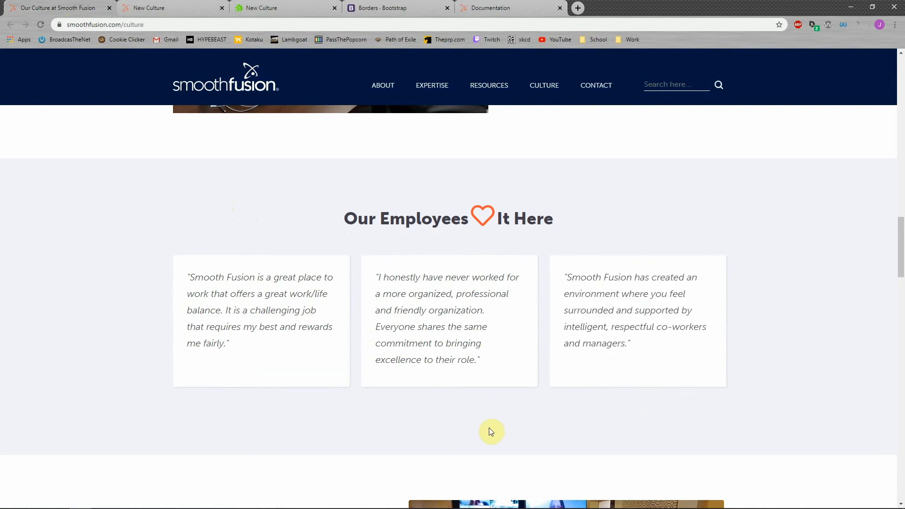
{"action": "left_click", "coordinate": [147, 4]}
{"action": "left_click", "coordinate": [71, 7]}
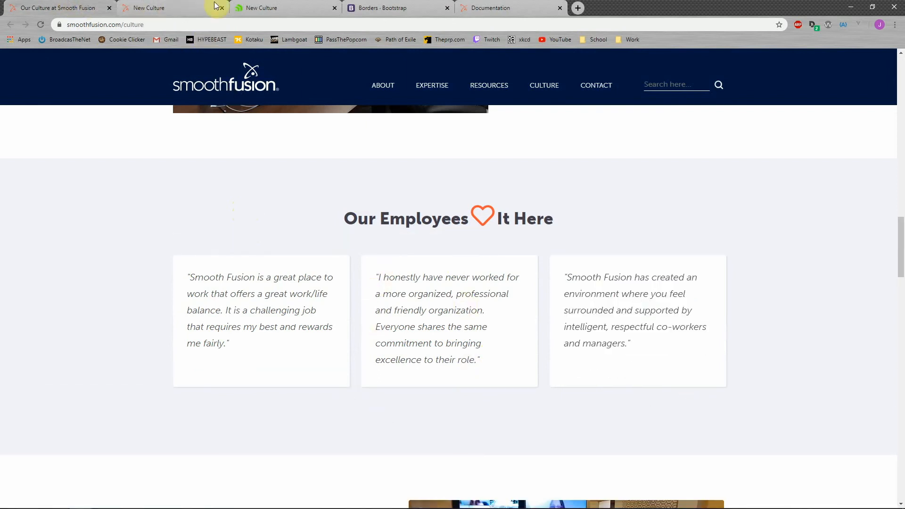
{"action": "left_click", "coordinate": [184, 4]}
- Add the py-5 class to the row of the grid-4+4+4 layout holding the quotes and save it
{"action": "left_click", "coordinate": [264, 6]}
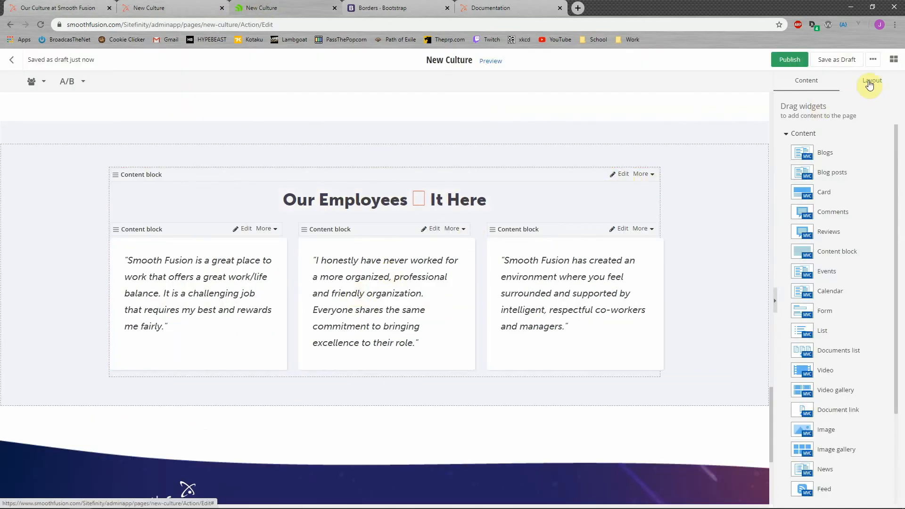
{"action": "left_click", "coordinate": [621, 230]}
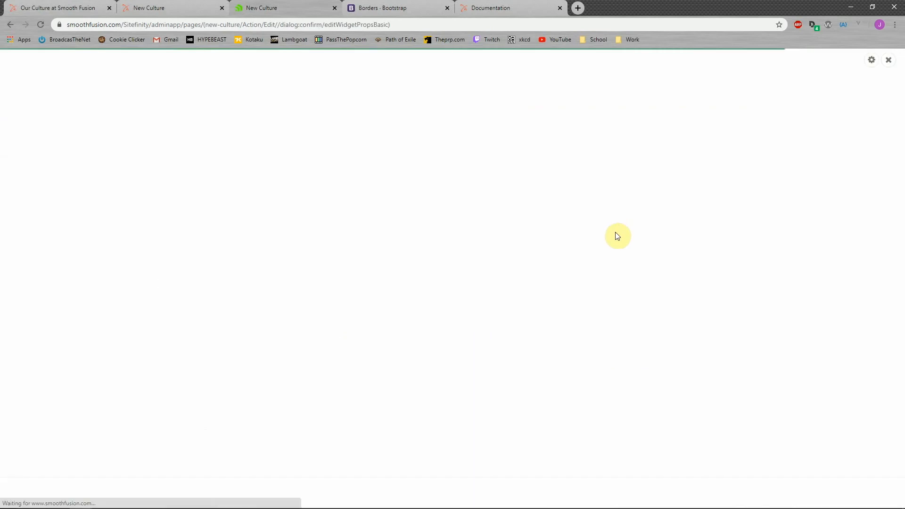
{"action": "left_click", "coordinate": [888, 60]}
{"action": "left_click", "coordinate": [869, 81]}
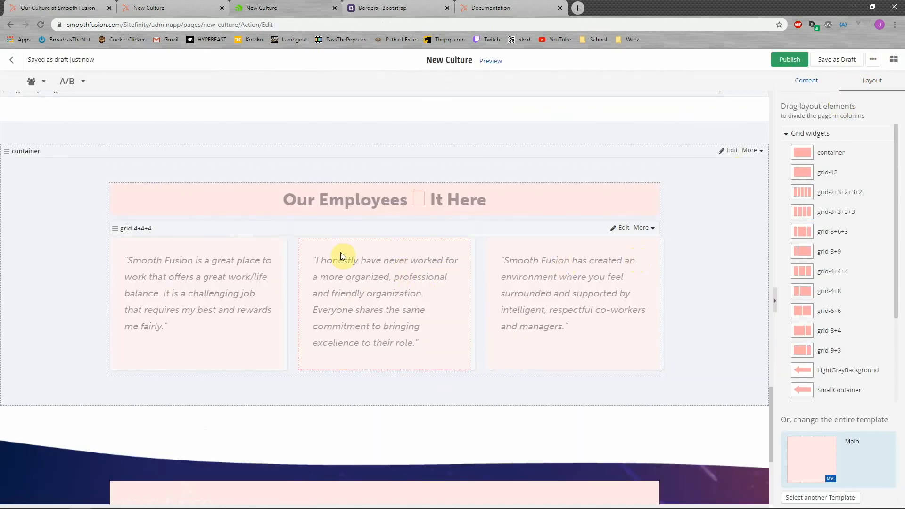
{"action": "left_click", "coordinate": [620, 228]}
{"action": "left_click", "coordinate": [429, 151]}
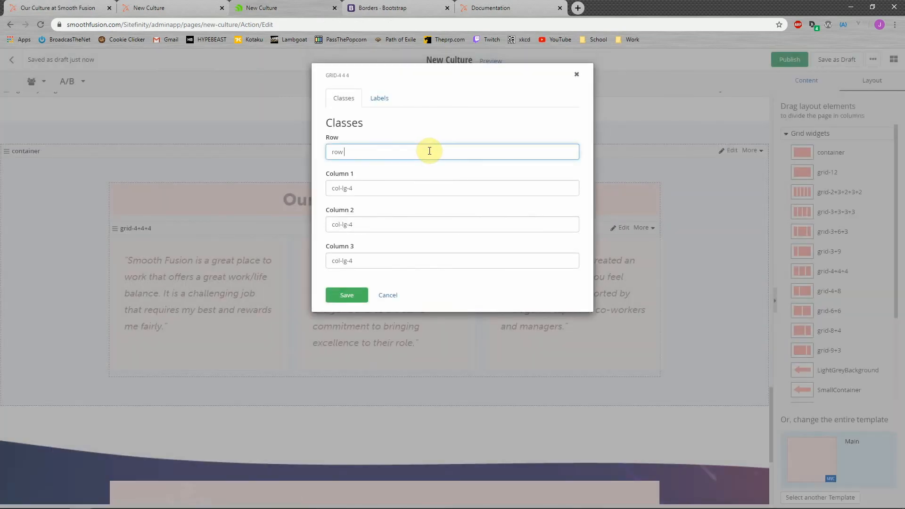
{"action": "type", "text": "py-5"}
{"action": "left_click", "coordinate": [349, 297]}
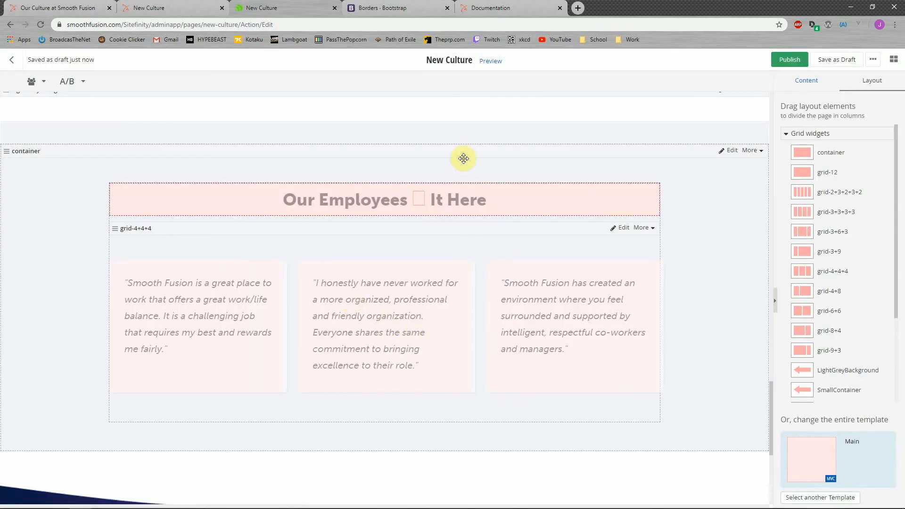
- Save the page as a draft and compare the quote row's spacing in the preview with the live page
{"action": "left_click", "coordinate": [838, 58]}
{"action": "left_click", "coordinate": [127, 9]}
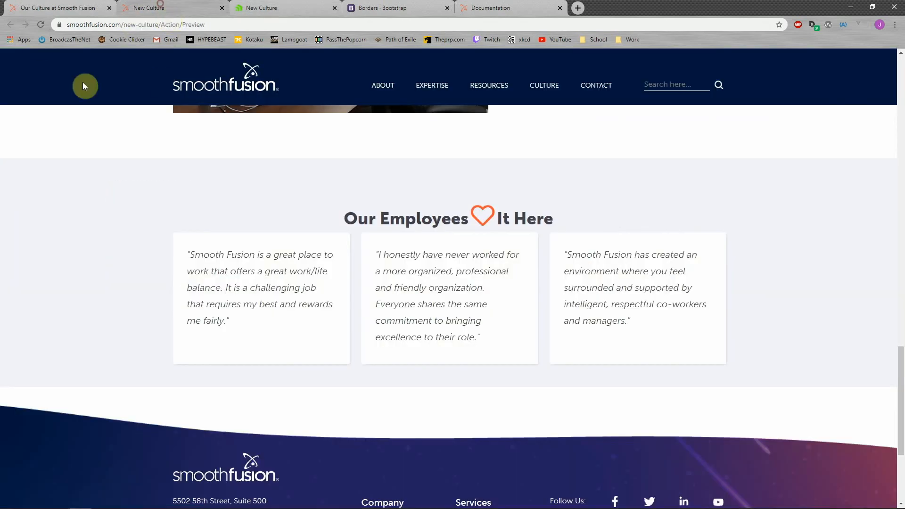
{"action": "left_click", "coordinate": [63, 9]}
{"action": "left_click", "coordinate": [177, 9]}
{"action": "left_click", "coordinate": [63, 4]}
{"action": "left_click", "coordinate": [134, 7]}
{"action": "left_click", "coordinate": [47, 5]}
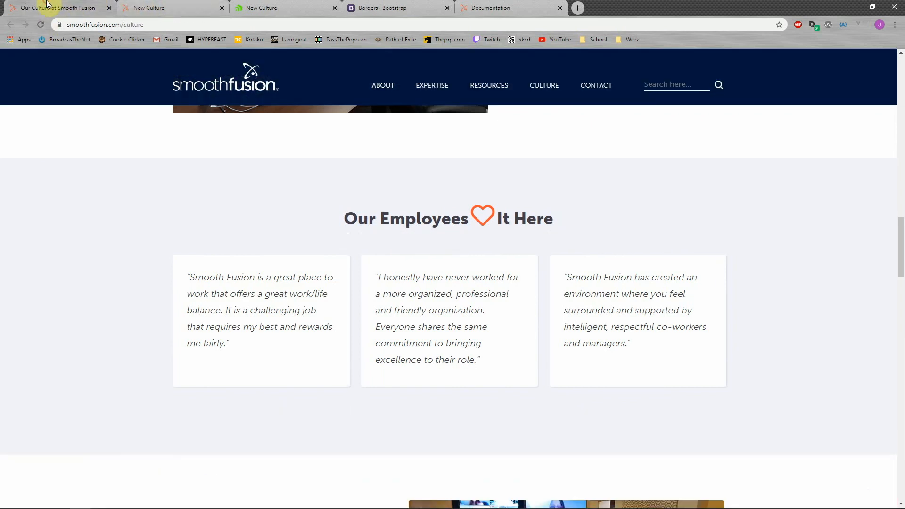
{"action": "left_click", "coordinate": [142, 7]}
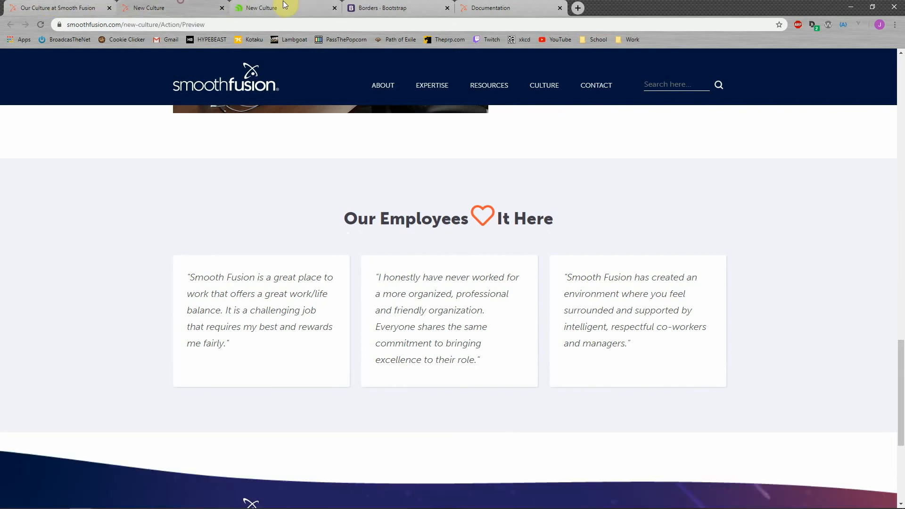
- Add the mb-5 class to the row of the grid-4+4+4 layout holding the employee quotes and save it
{"action": "left_click", "coordinate": [278, 7]}
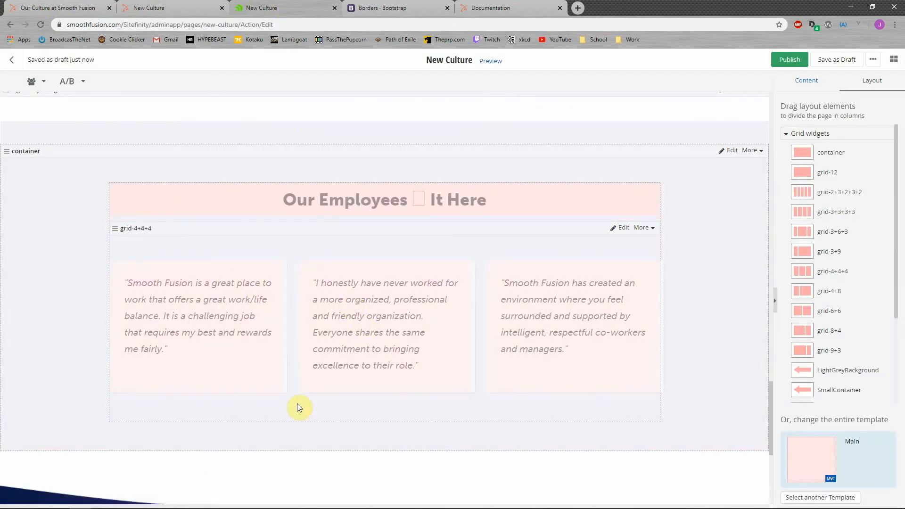
{"action": "left_click", "coordinate": [625, 227]}
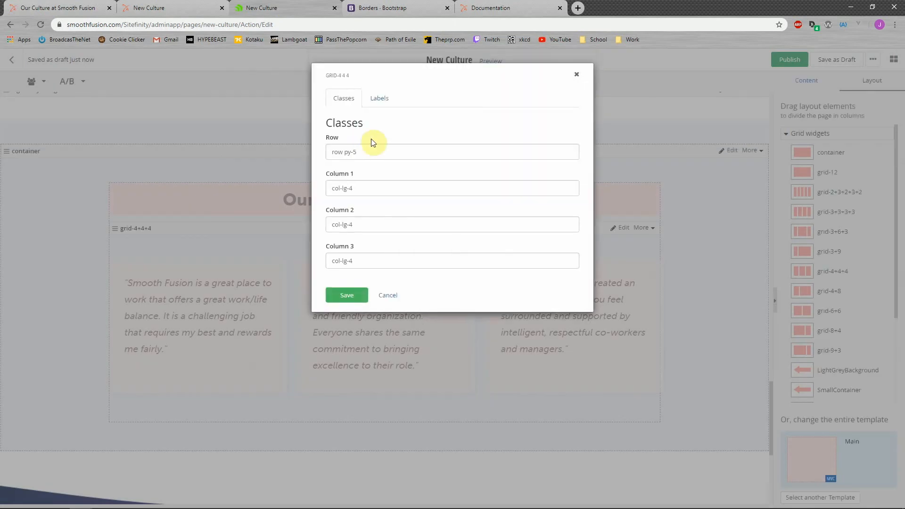
{"action": "left_click", "coordinate": [384, 152]}
{"action": "type", "text": "mb-5"}
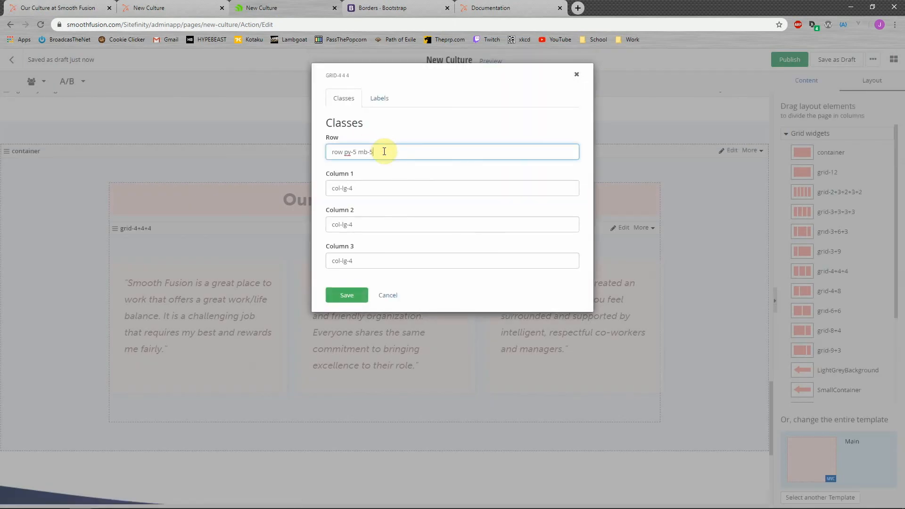
{"action": "left_click", "coordinate": [347, 294]}
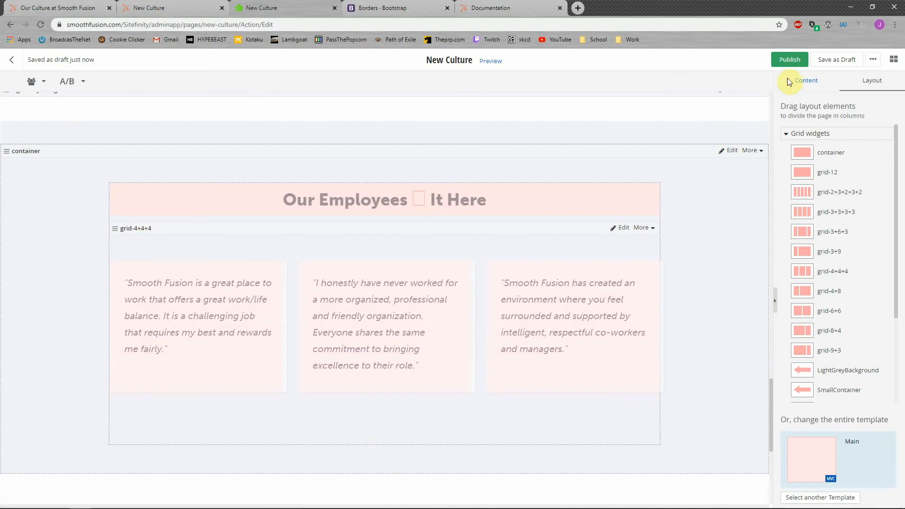
- Save the New Culture page as a draft, reload its preview and compare the quote section's bottom spacing with the live page
{"action": "left_click", "coordinate": [842, 60]}
{"action": "left_click", "coordinate": [124, 7]}
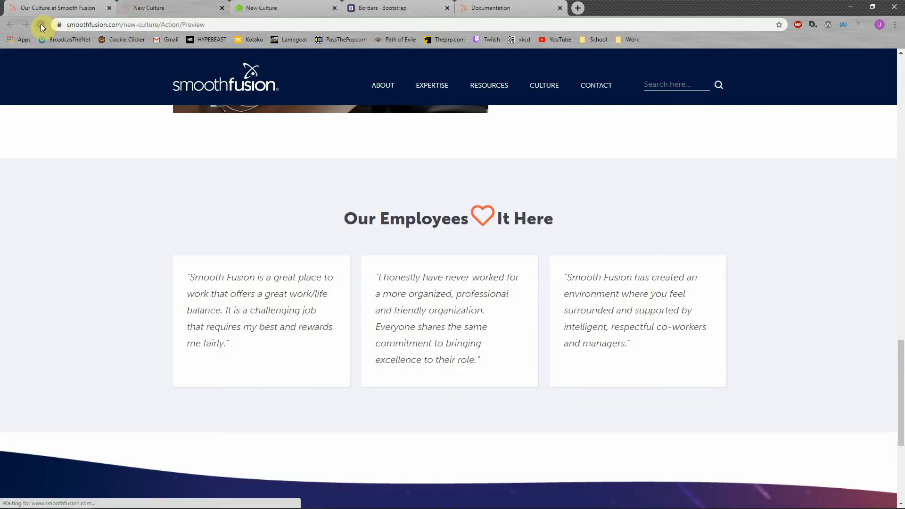
{"action": "left_click", "coordinate": [64, 5]}
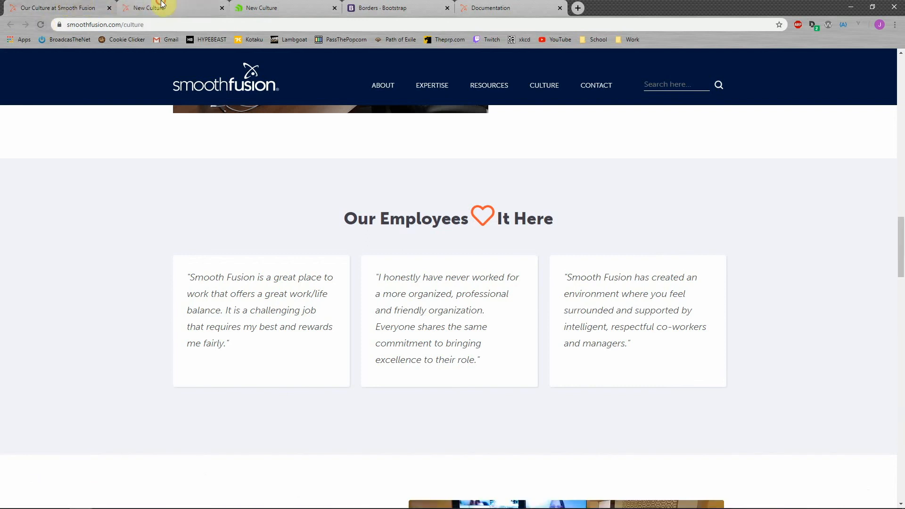
- Examine the live Culture page's remaining sections below the employee quotes, from Tuesday Huddle to Charitable Endeavors
{"action": "left_click", "coordinate": [250, 8]}
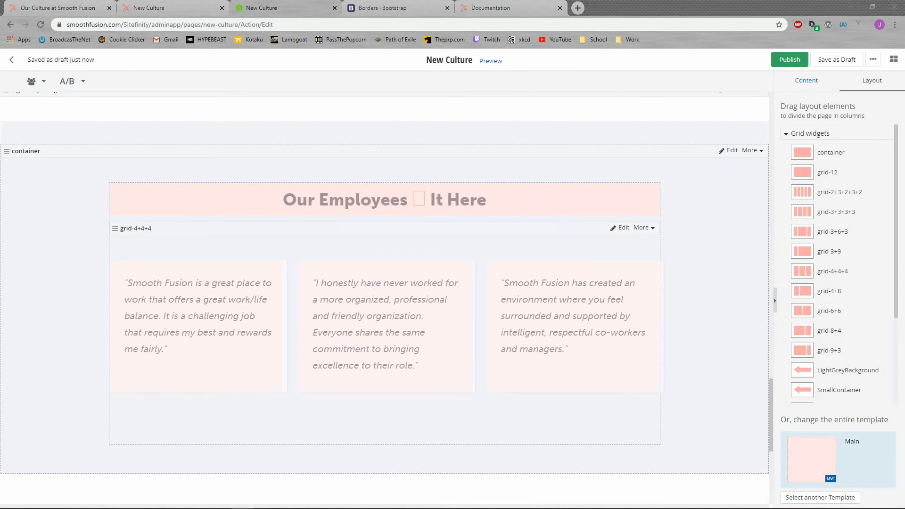
{"action": "scroll", "coordinate": [471, 271], "scroll_direction": "down", "scroll_amount": 4}
{"action": "left_click", "coordinate": [51, 6]}
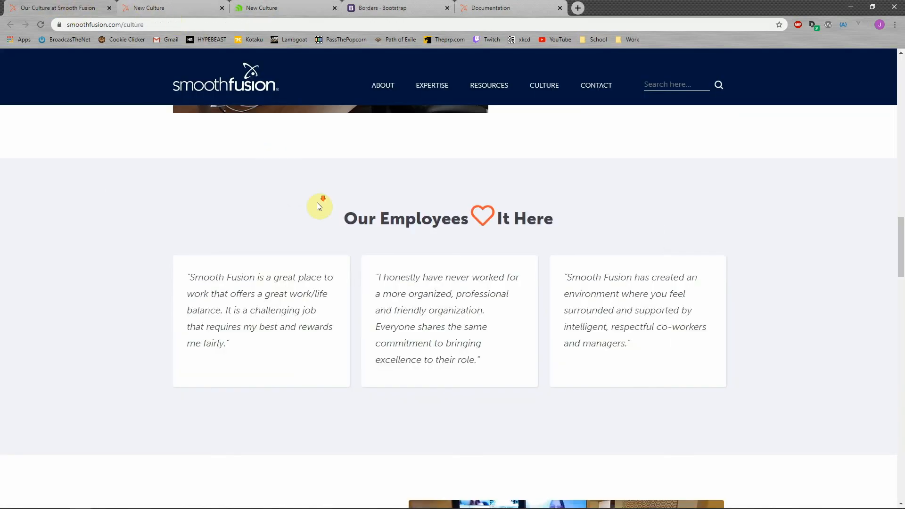
{"action": "scroll", "coordinate": [319, 206], "scroll_direction": "down", "scroll_amount": 15}
{"action": "scroll", "coordinate": [472, 242], "scroll_direction": "down", "scroll_amount": 10}
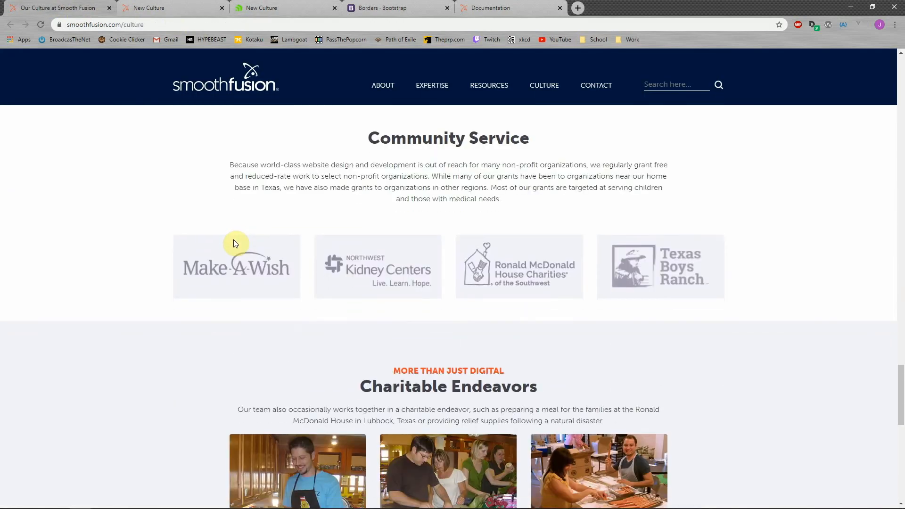
{"action": "scroll", "coordinate": [234, 243], "scroll_direction": "down", "scroll_amount": 8}
{"action": "scroll", "coordinate": [199, 251], "scroll_direction": "up", "scroll_amount": 4}
{"action": "scroll", "coordinate": [202, 255], "scroll_direction": "up", "scroll_amount": 10}
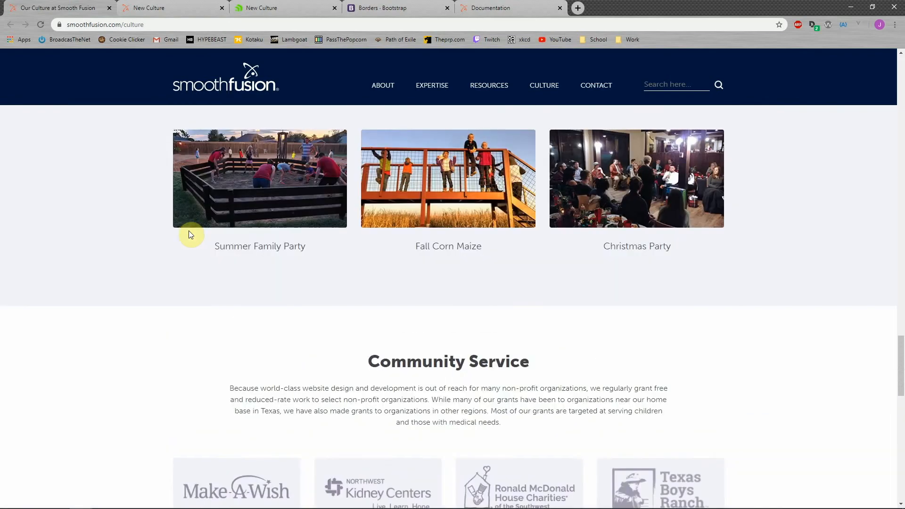
{"action": "scroll", "coordinate": [189, 234], "scroll_direction": "up", "scroll_amount": 15}
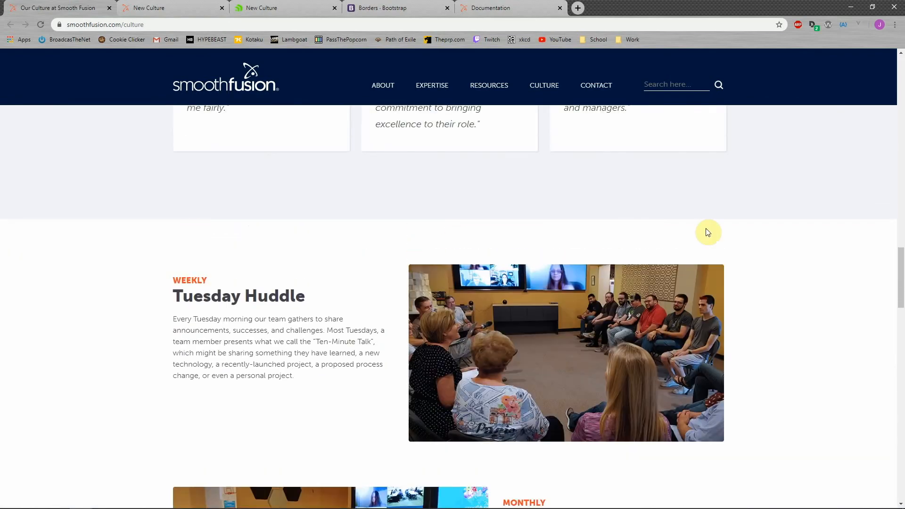